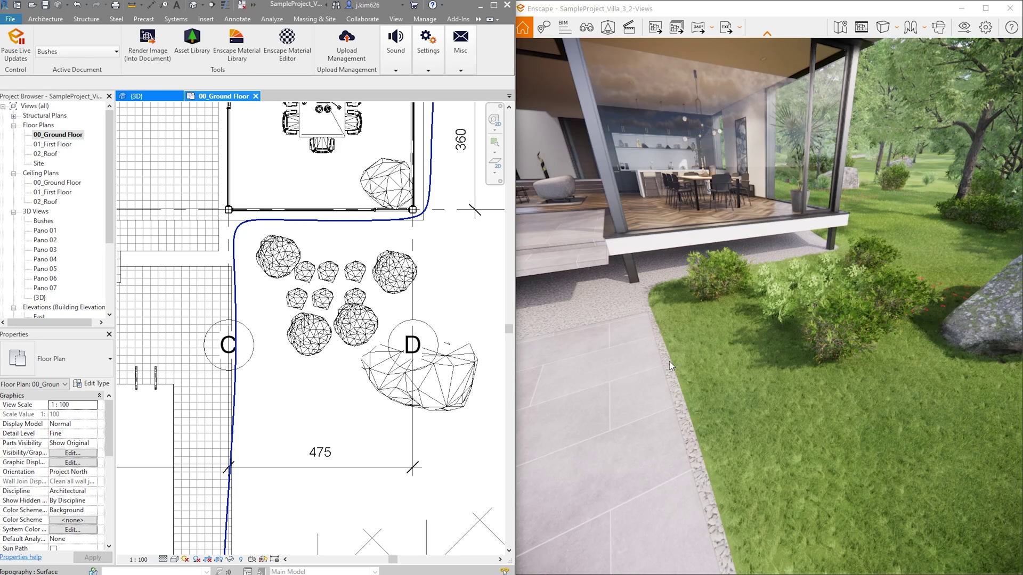
# Set the type height of the Bush 005 Thick plant to 50 for all its instances.
pyautogui.click(309, 334)
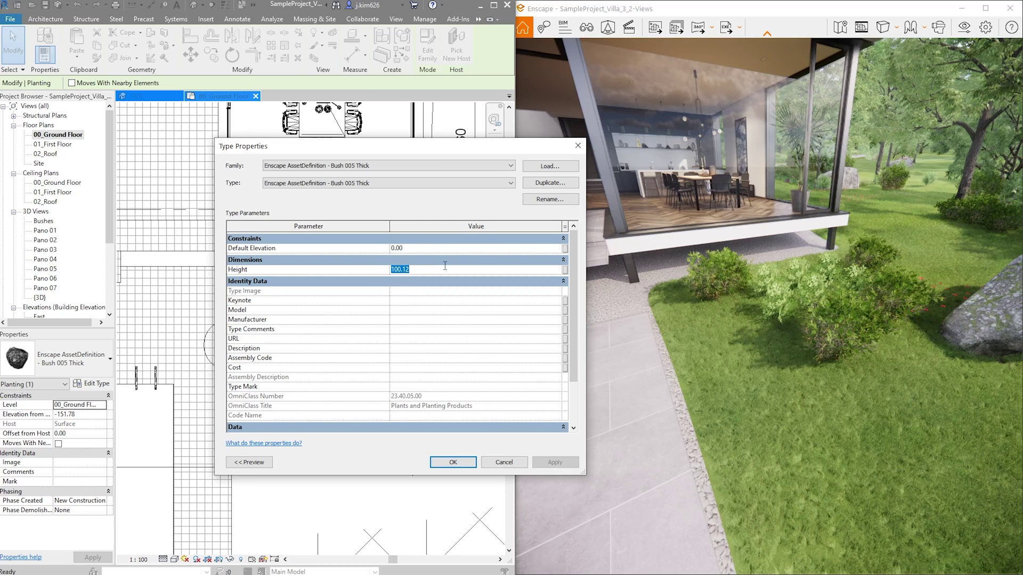
pyautogui.write('50')
pyautogui.press('Return')
pyautogui.press('Return')
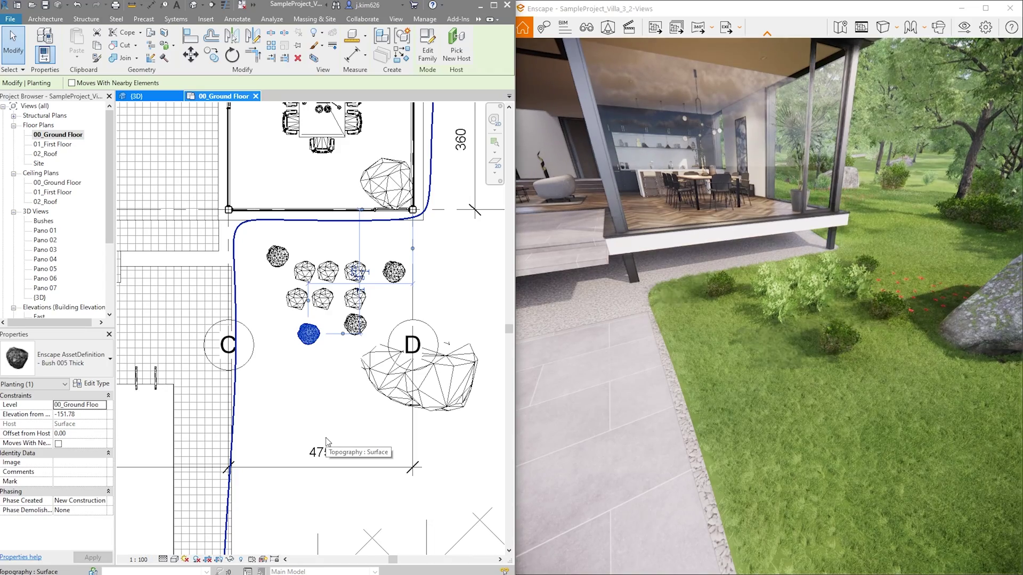
pyautogui.press('Escape')
# Duplicate the lower-left bush's type as Enscape AssetDefinition - Bush 005 Thick 2 and set its height to 50.
pyautogui.click(323, 349)
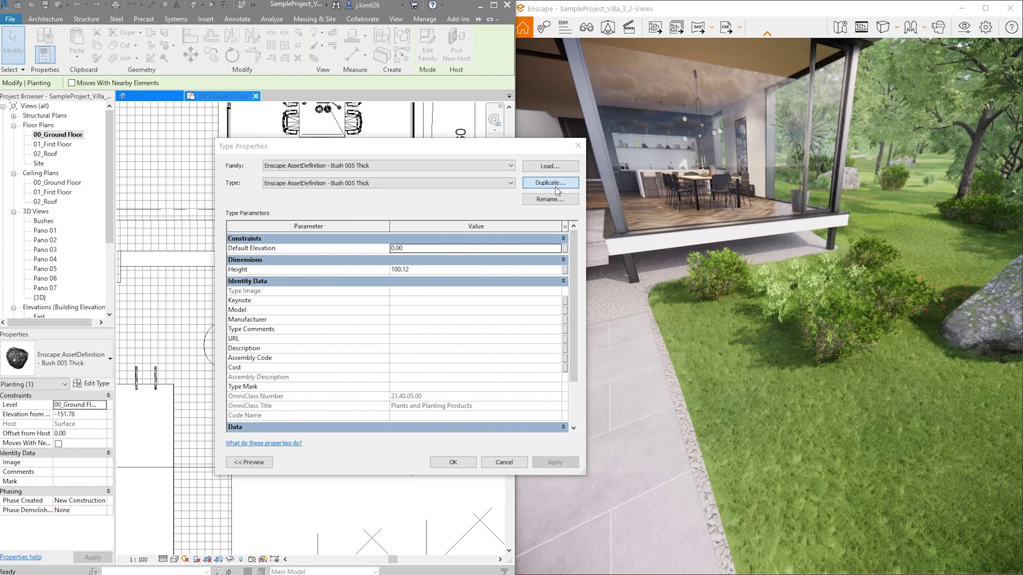
pyautogui.click(555, 184)
pyautogui.click(418, 334)
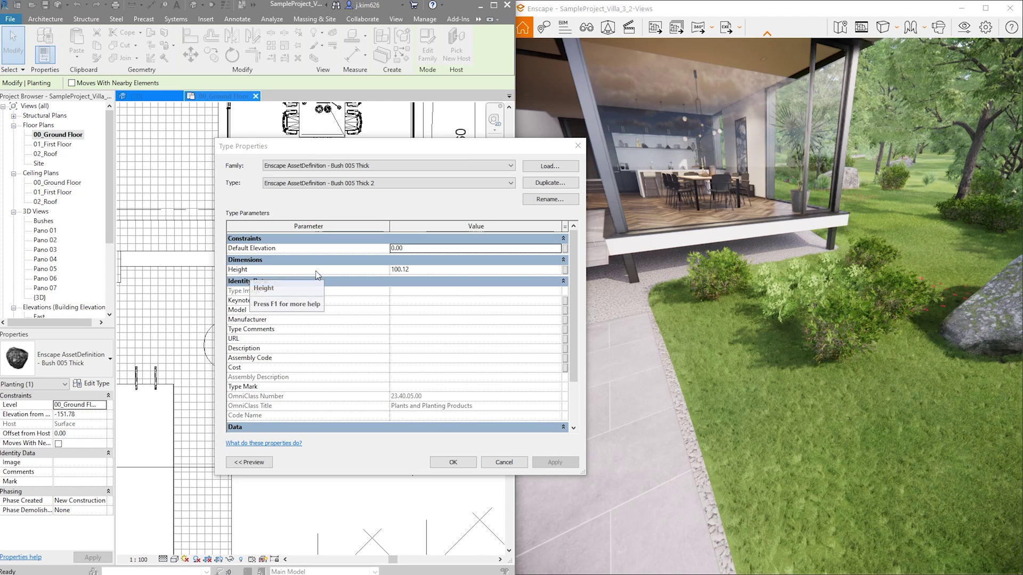
pyautogui.click(444, 269)
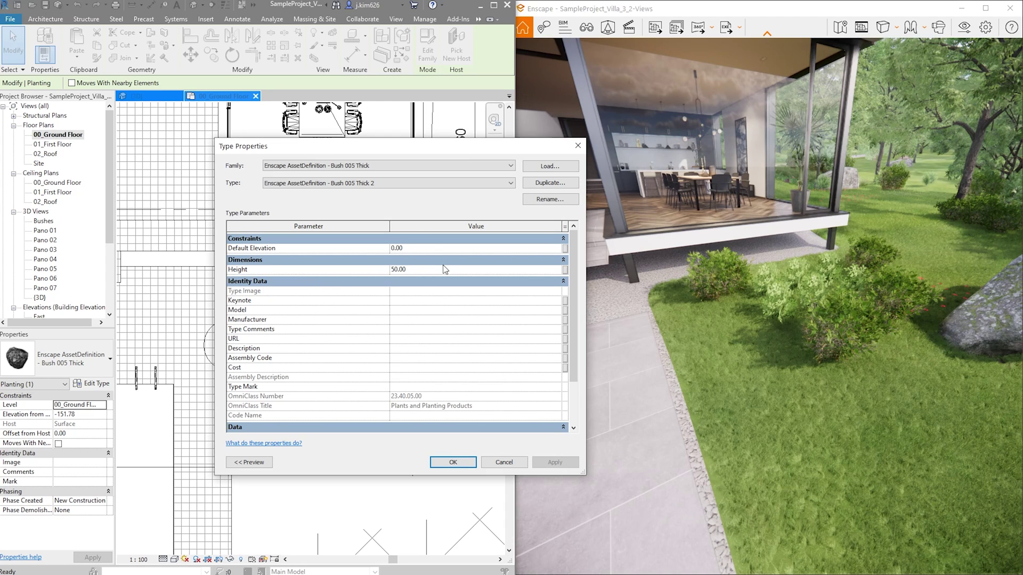
pyautogui.click(468, 469)
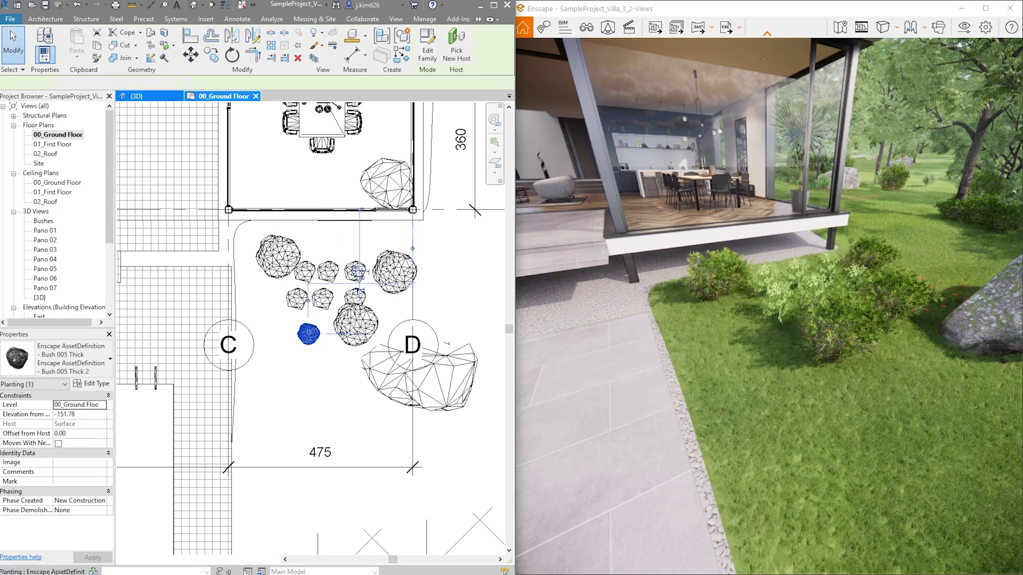
# Change the large bush above grid bubble D to the Bush 005 Thick 2 type.
pyautogui.click(394, 272)
pyautogui.click(110, 359)
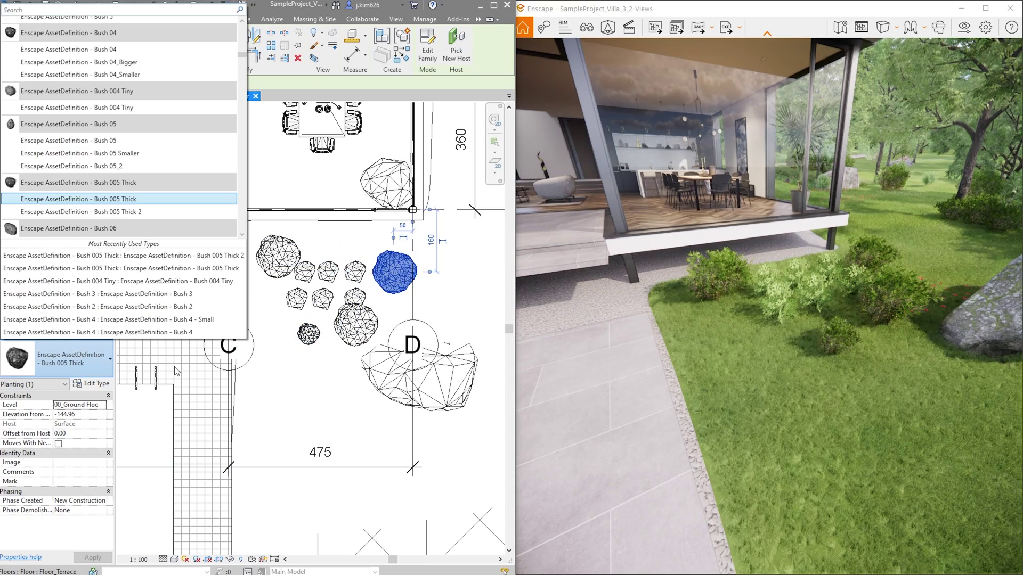
pyautogui.click(130, 213)
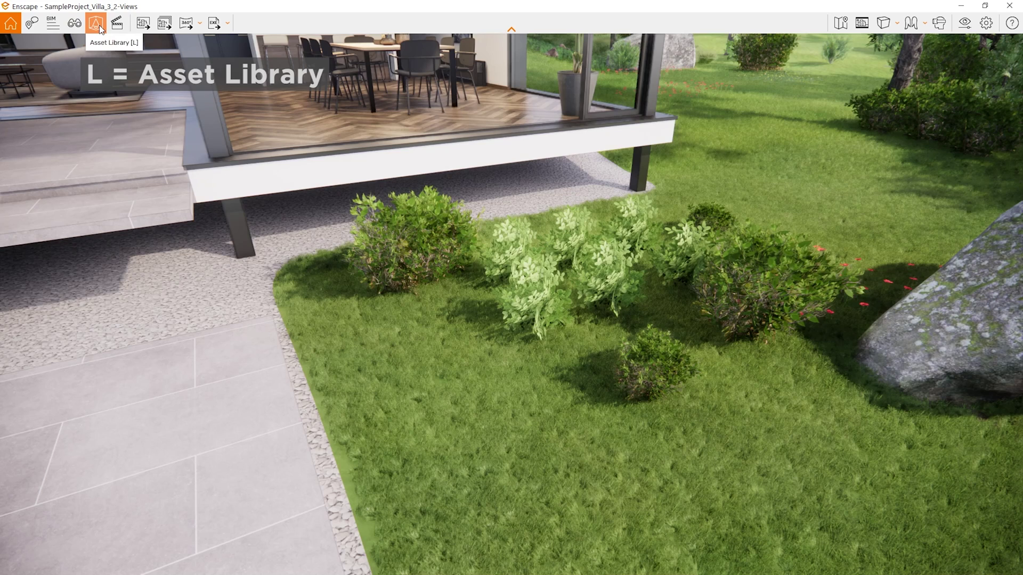
# In Enscape's Asset Library mode, move the large bush beside the path to about X -3.934, Z 9.459, reset its rotation, and apply.
pyautogui.click(96, 24)
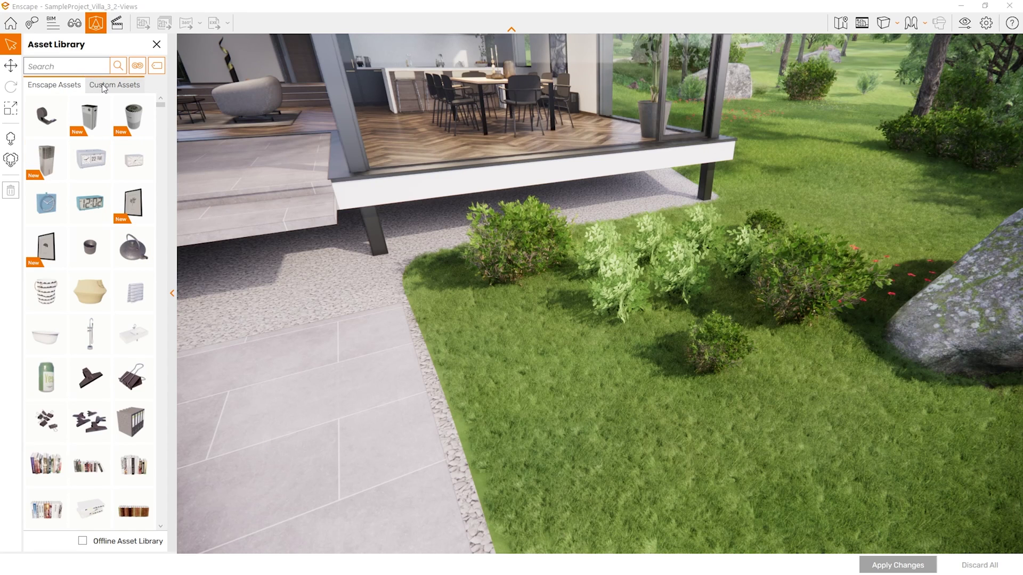
pyautogui.click(9, 47)
pyautogui.click(516, 237)
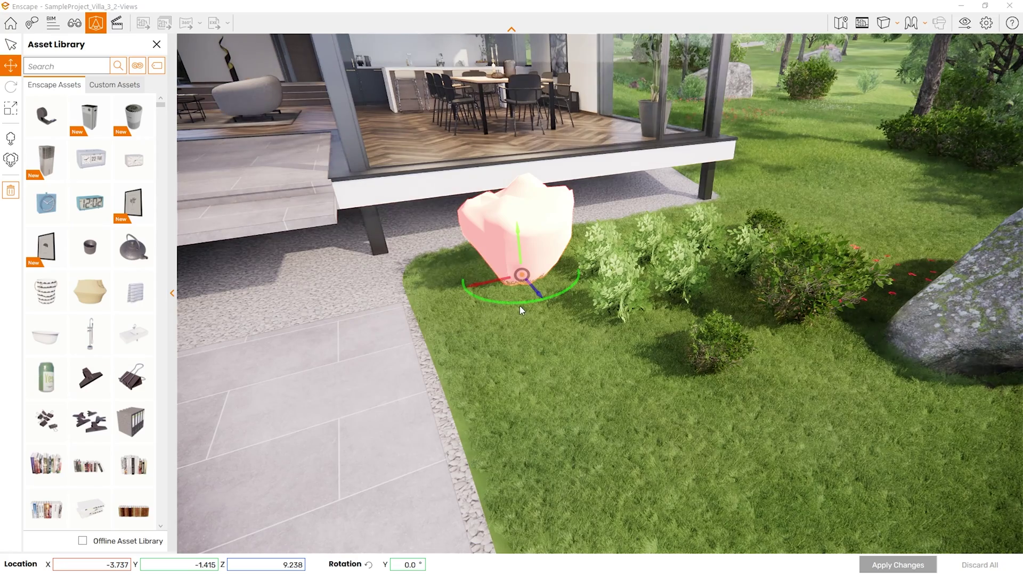
pyautogui.moveTo(538, 296); pyautogui.dragTo(509, 321)
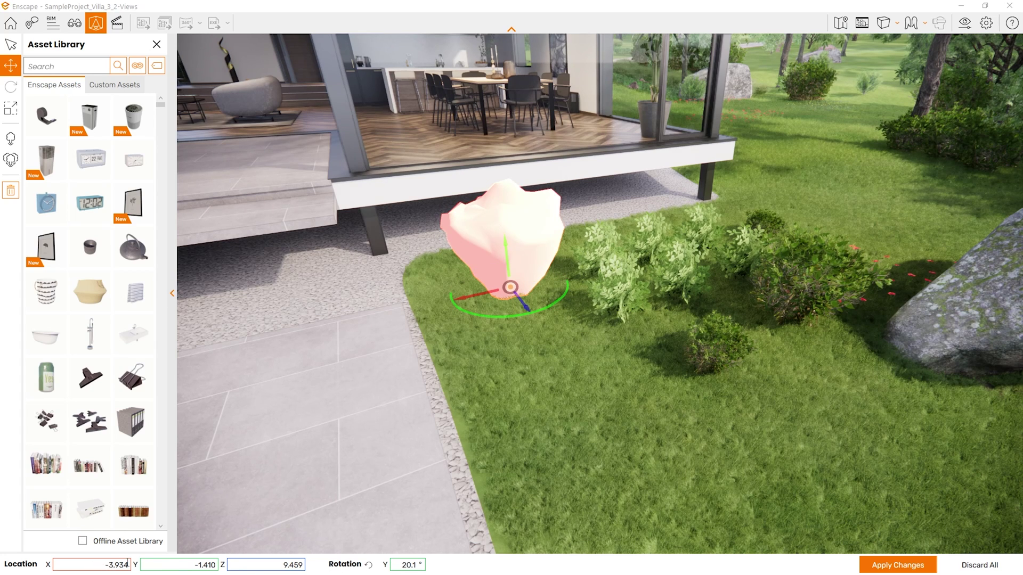
pyautogui.click(368, 566)
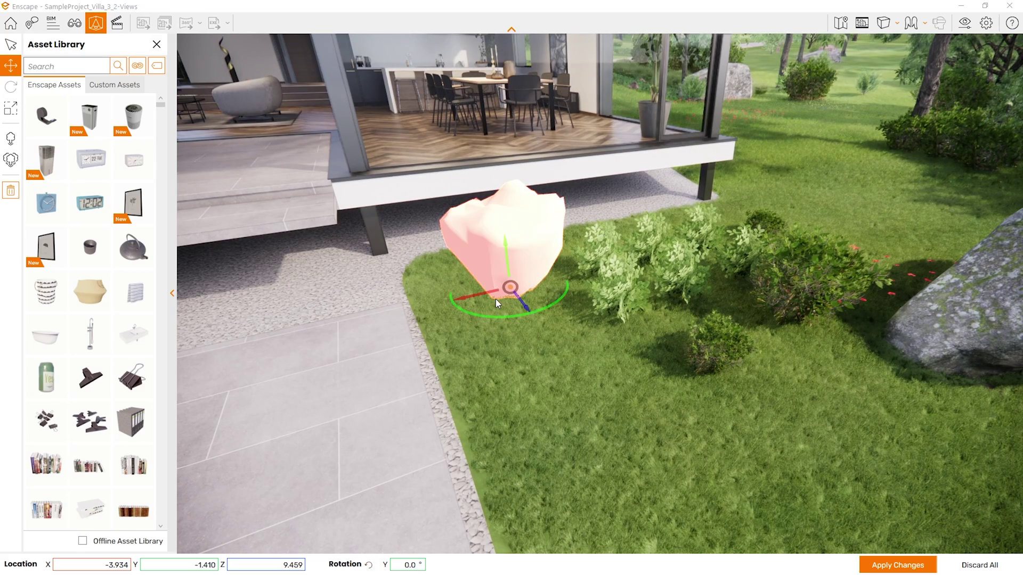
pyautogui.click(895, 566)
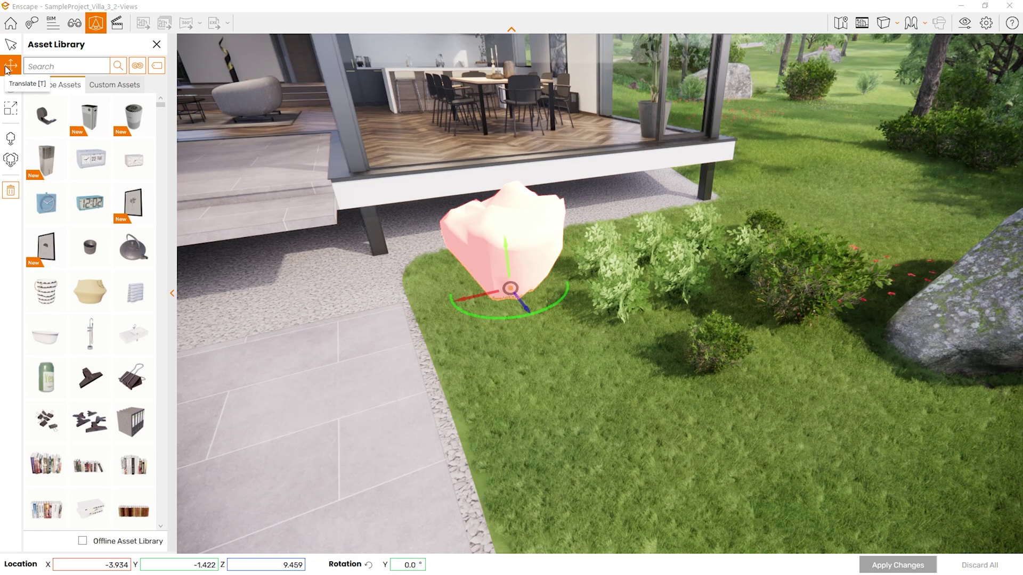
# Scale the same bush to about 93%, apply the changes, and check the result in Revit's Bushes view.
pyautogui.click(11, 109)
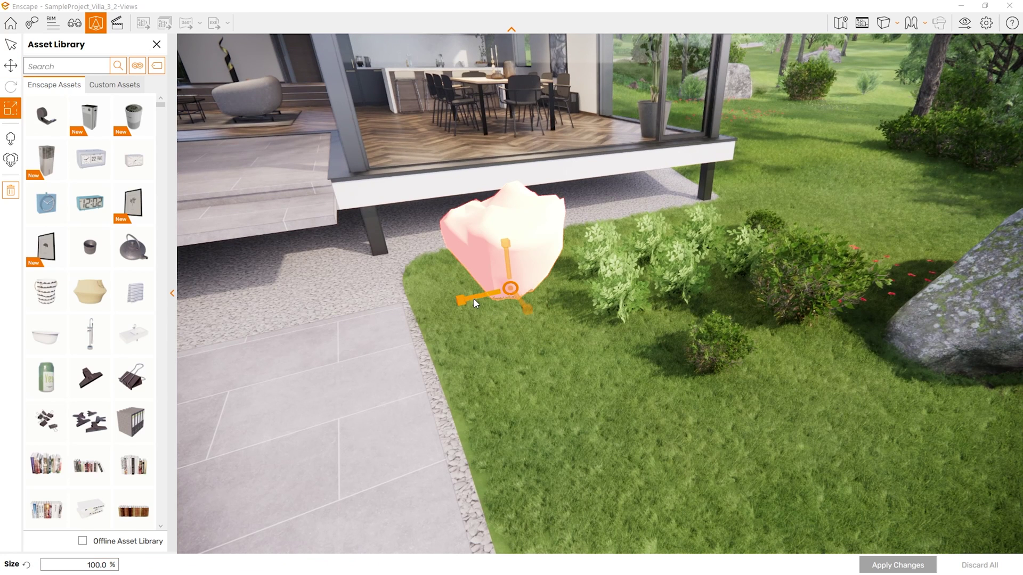
pyautogui.moveTo(474, 298); pyautogui.dragTo(527, 312)
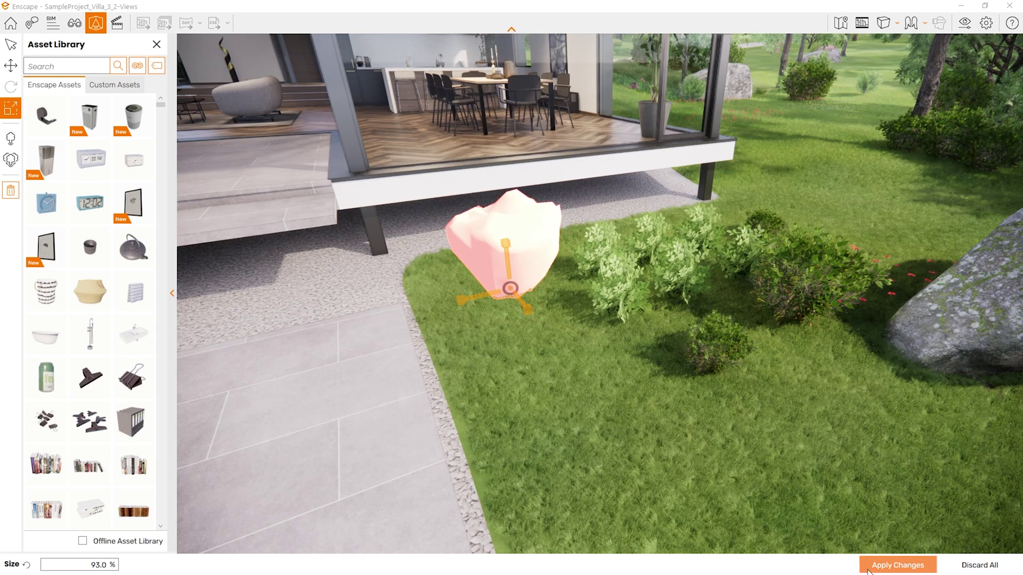
pyautogui.click(890, 565)
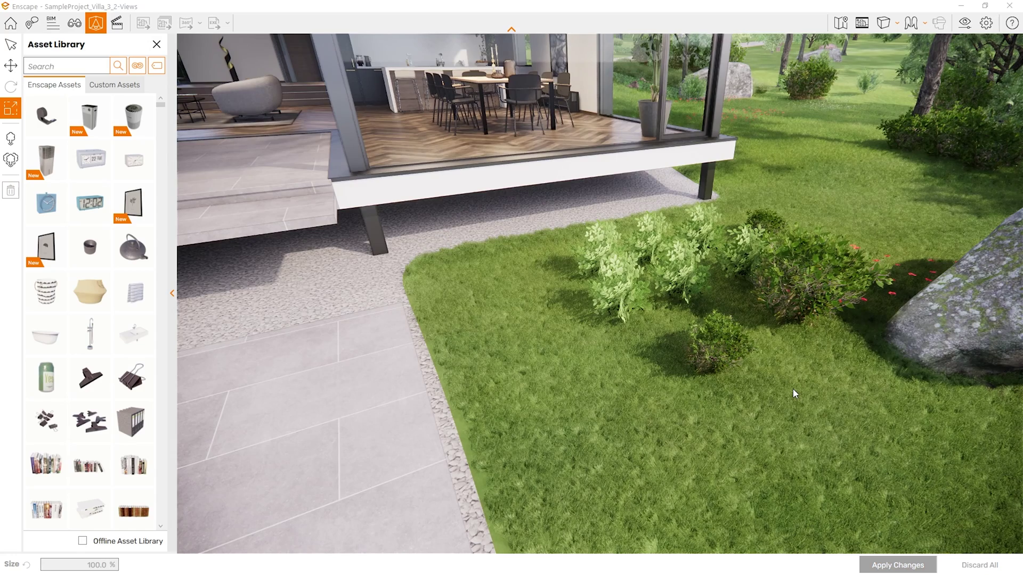
pyautogui.hotkey('alt', 'Tab')
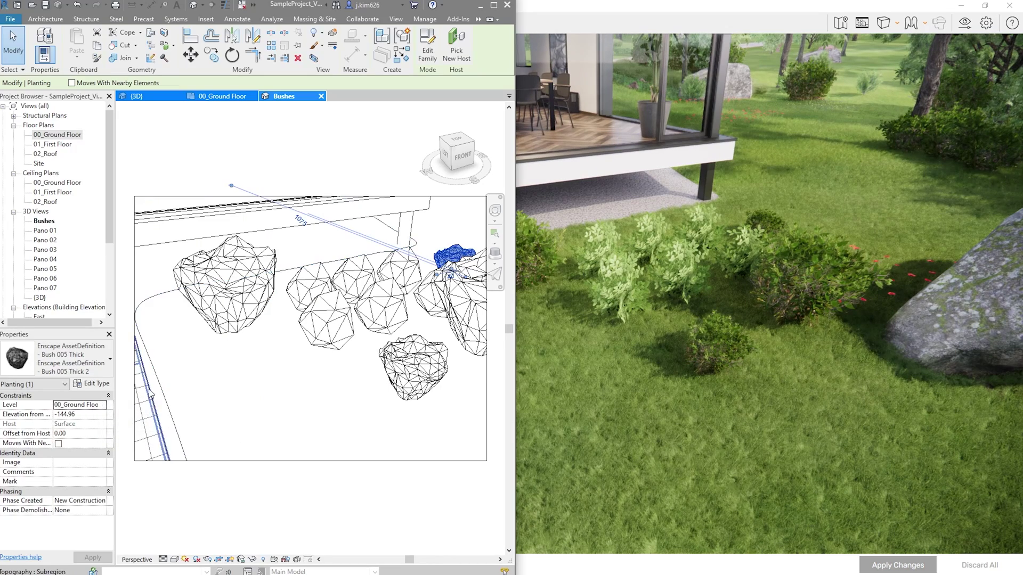
pyautogui.click(93, 366)
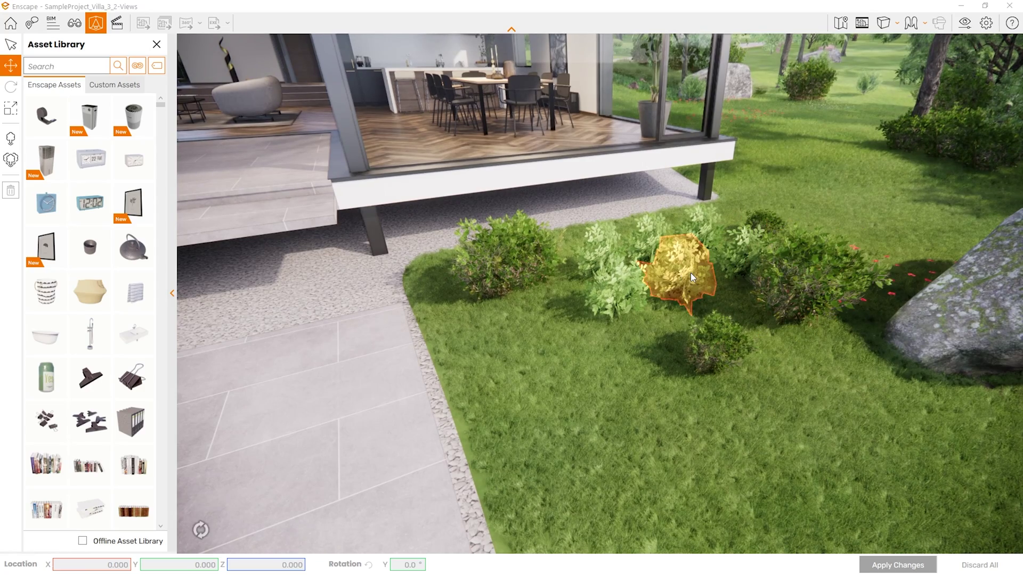
# Back in Enscape, delete three of the light-leaved bushes in the middle of the planting group.
pyautogui.click(690, 272)
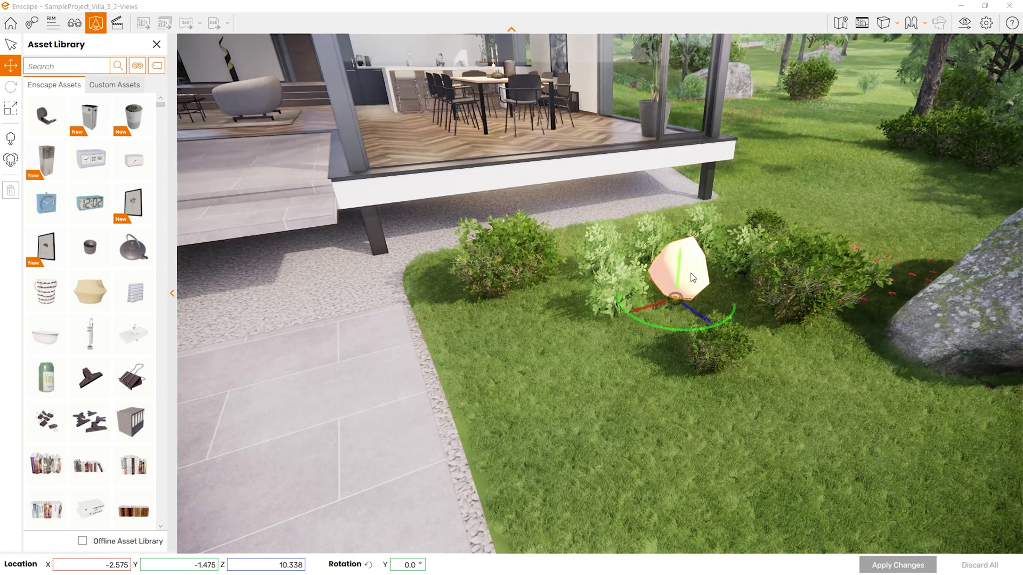
pyautogui.click(10, 190)
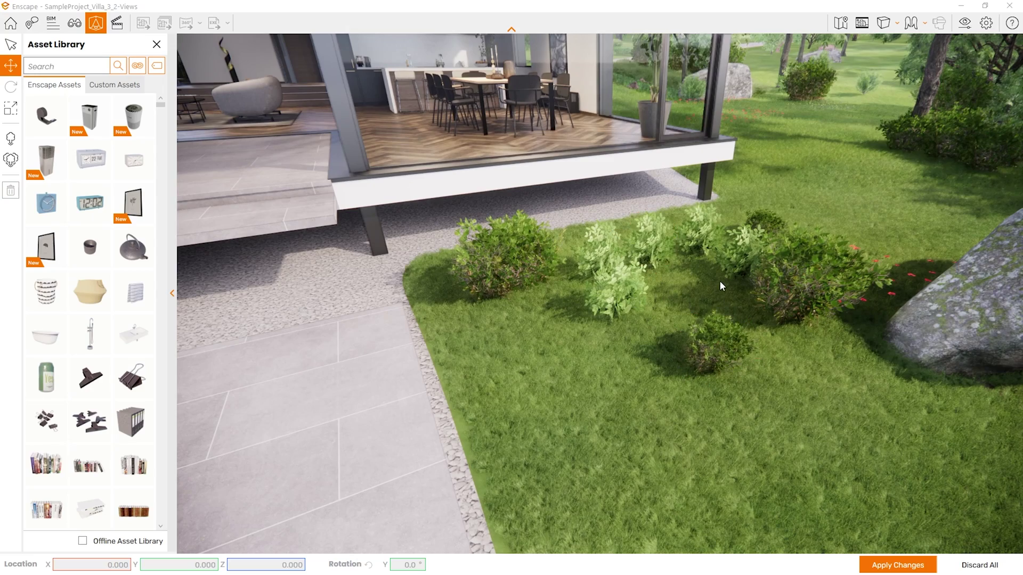
pyautogui.press('Escape')
pyautogui.click(628, 289)
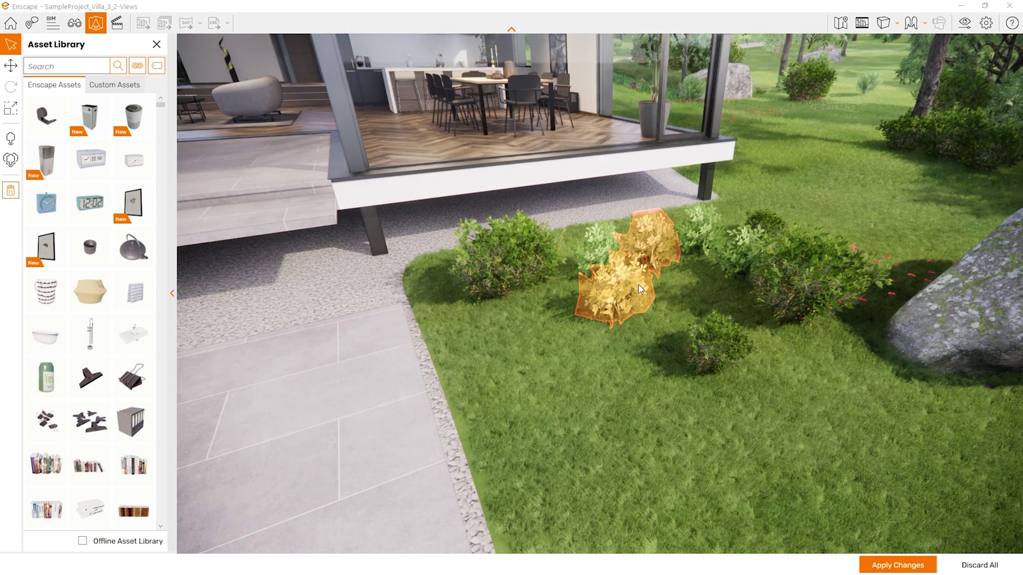
pyautogui.press('ctrl')
pyautogui.click(10, 190)
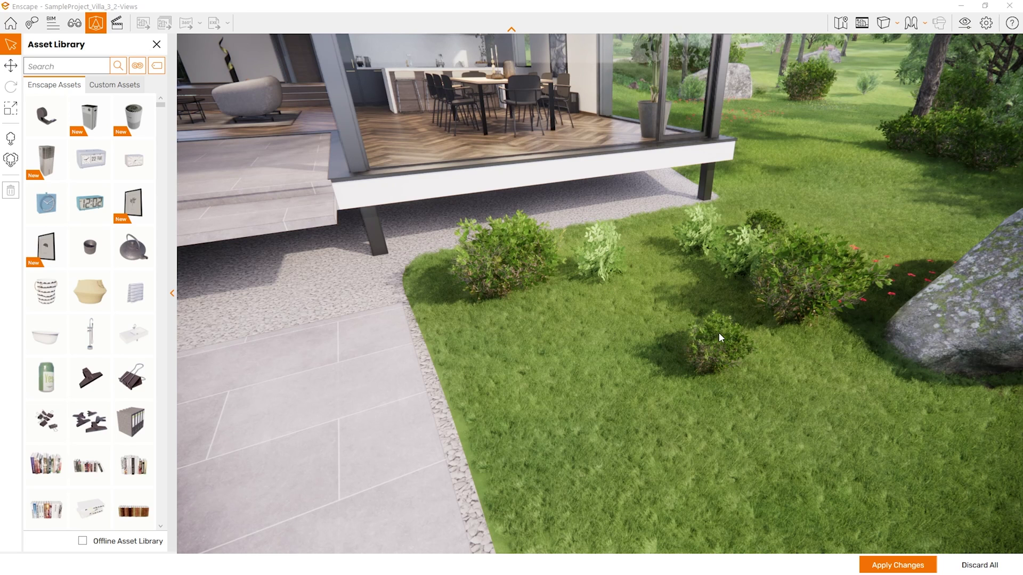
# Switch to Revit with the deletions still pending, return to Enscape, and discard all asset changes.
pyautogui.hotkey('alt', 'Tab')
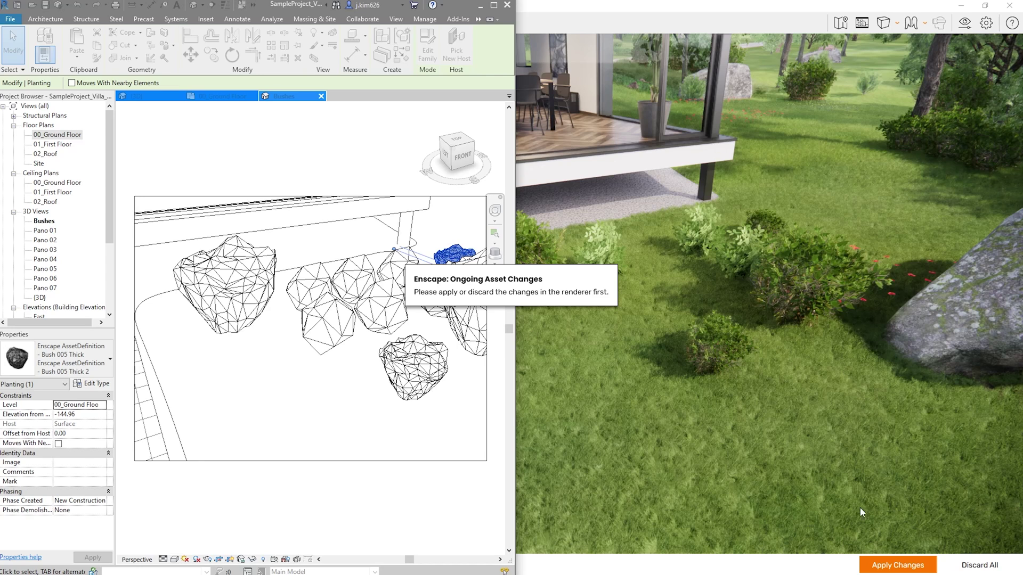
pyautogui.click(746, 6)
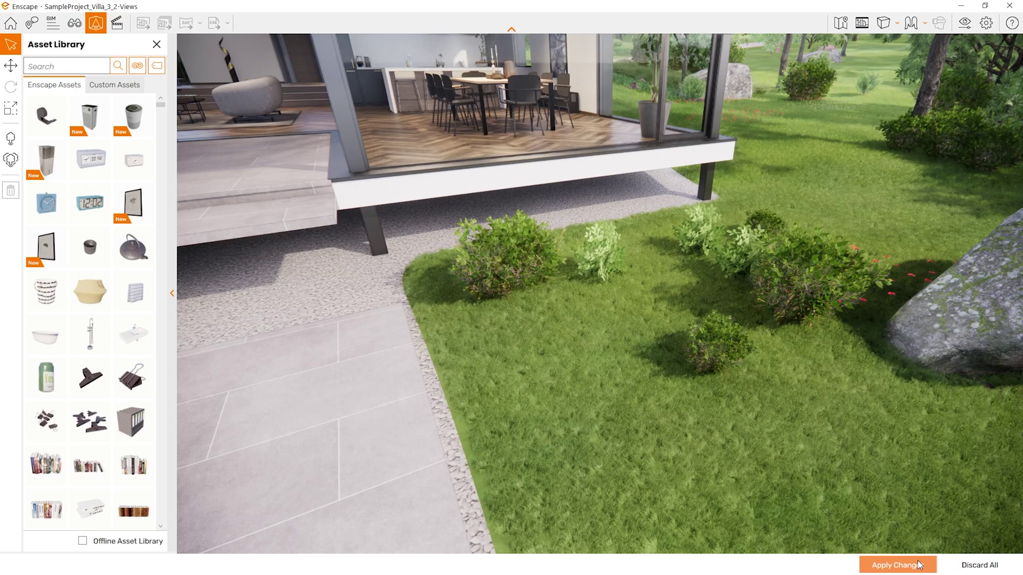
pyautogui.click(992, 572)
pyautogui.click(546, 310)
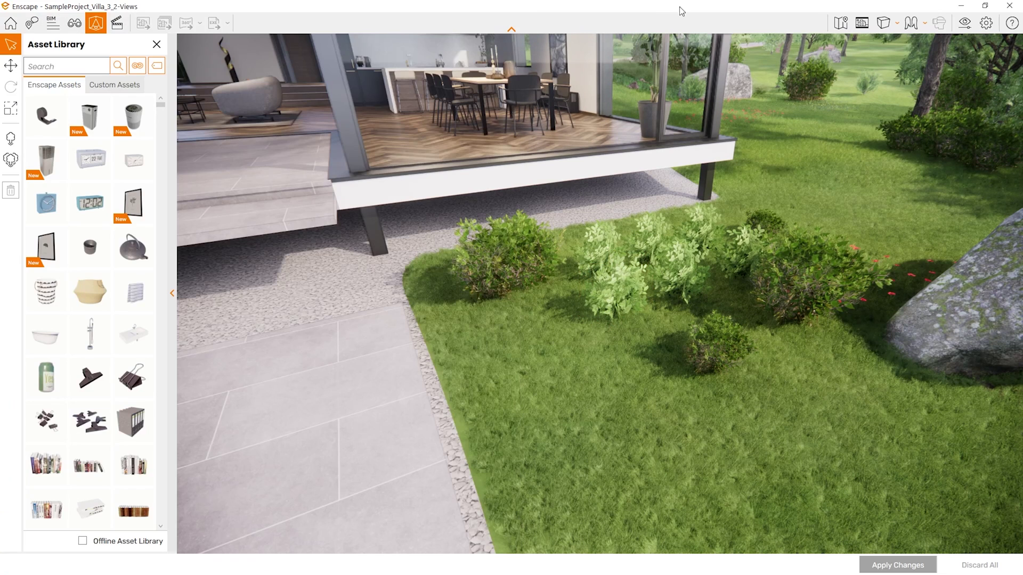
# Try deleting light-leaved bushes, then leave the Asset Library and discard the pending changes.
pyautogui.moveTo(622, 310)
pyautogui.mouseDown()
pyautogui.moveTo(689, 247)
pyautogui.moveTo(622, 304)
pyautogui.mouseUp()
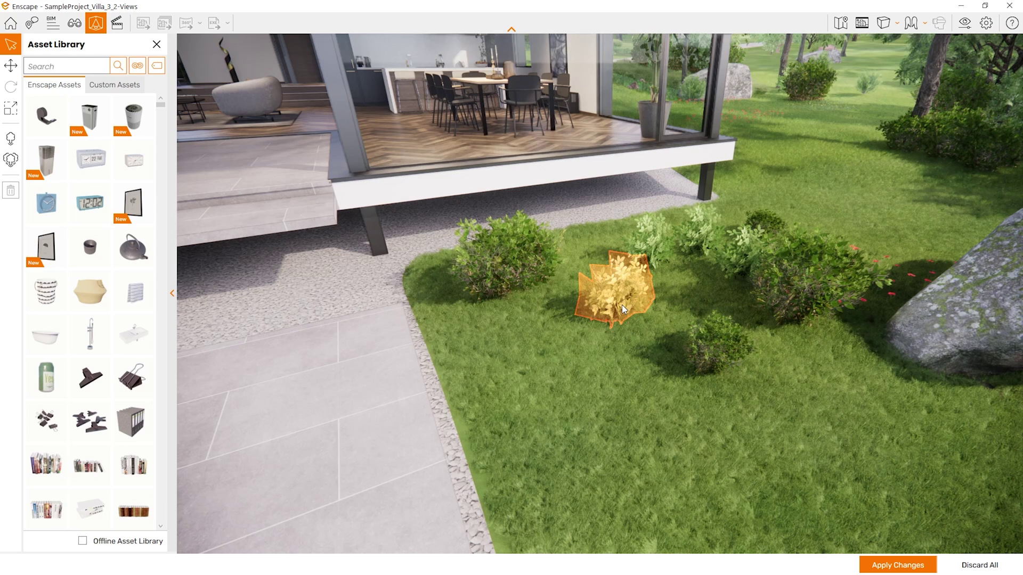
pyautogui.press('Escape')
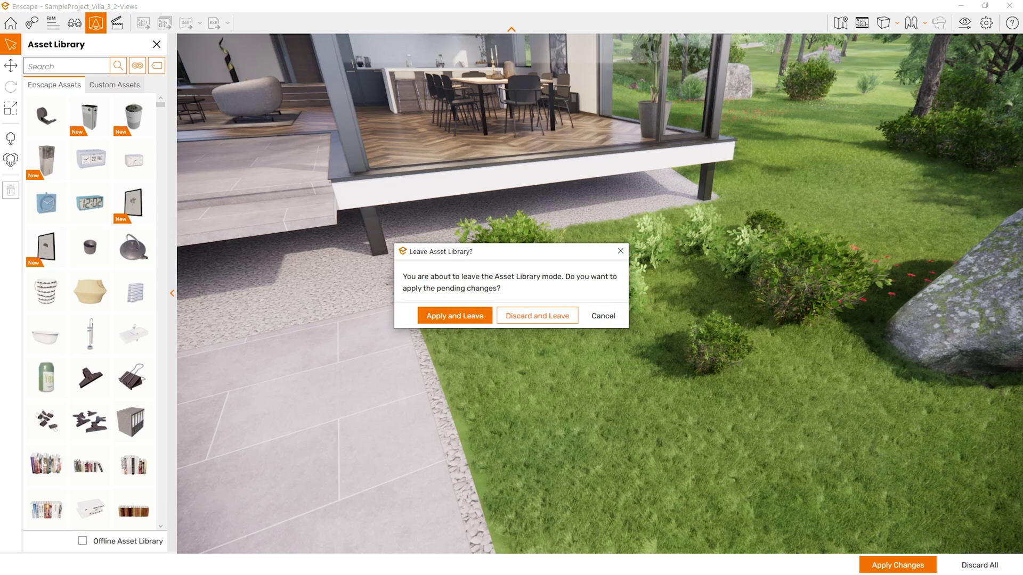
pyautogui.click(541, 318)
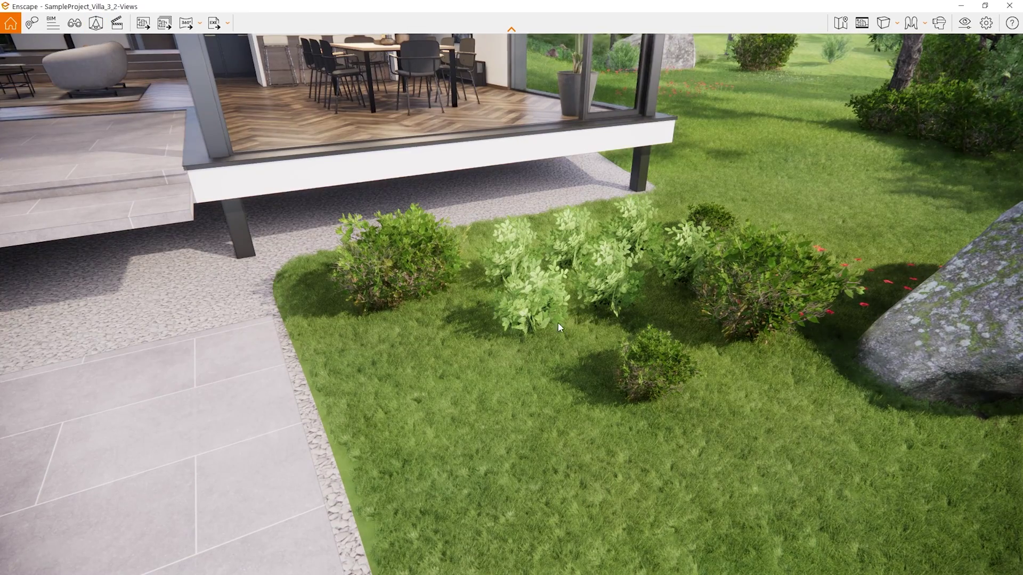
# Reopen the Asset Library, look through its categories and tags, and filter the assets to Vegetation.
pyautogui.click(96, 22)
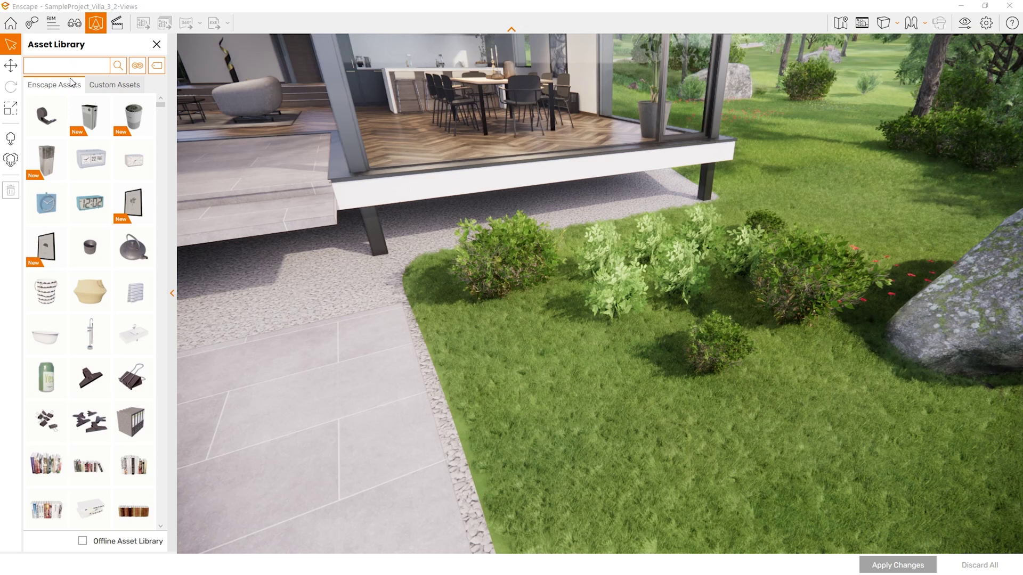
pyautogui.click(139, 67)
pyautogui.click(157, 66)
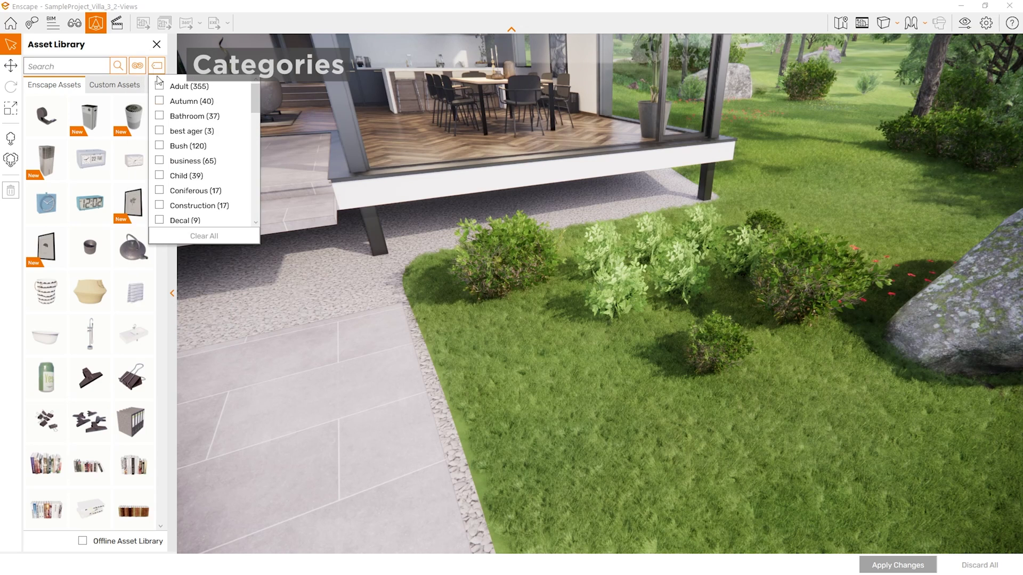
pyautogui.scroll(-15, 189, 177)
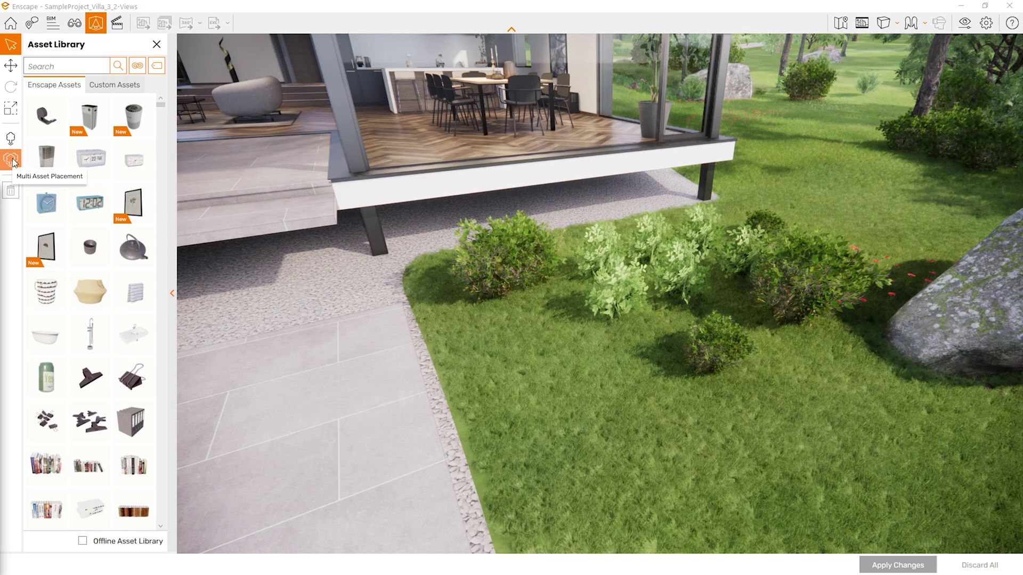
pyautogui.click(138, 67)
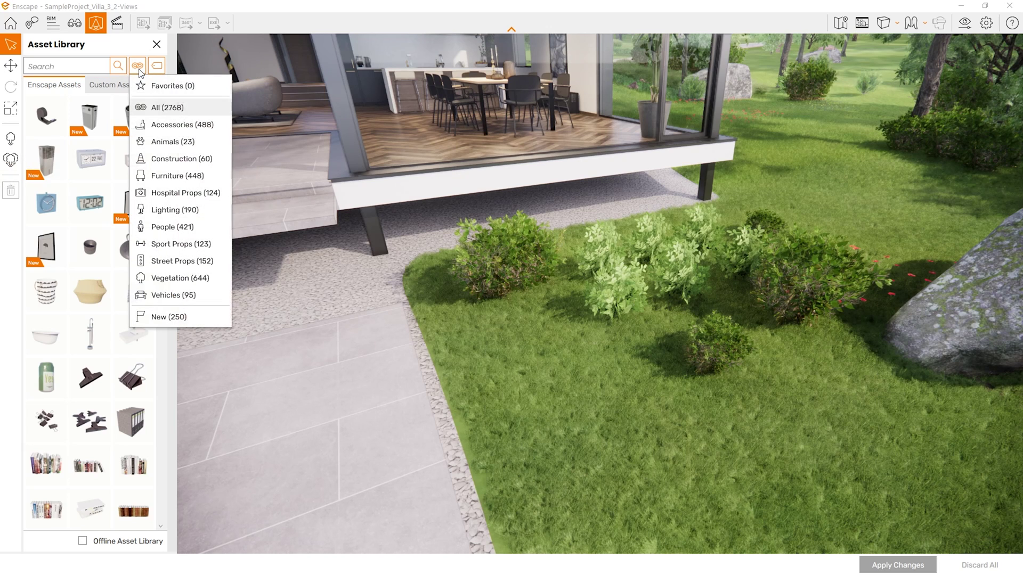
pyautogui.click(180, 278)
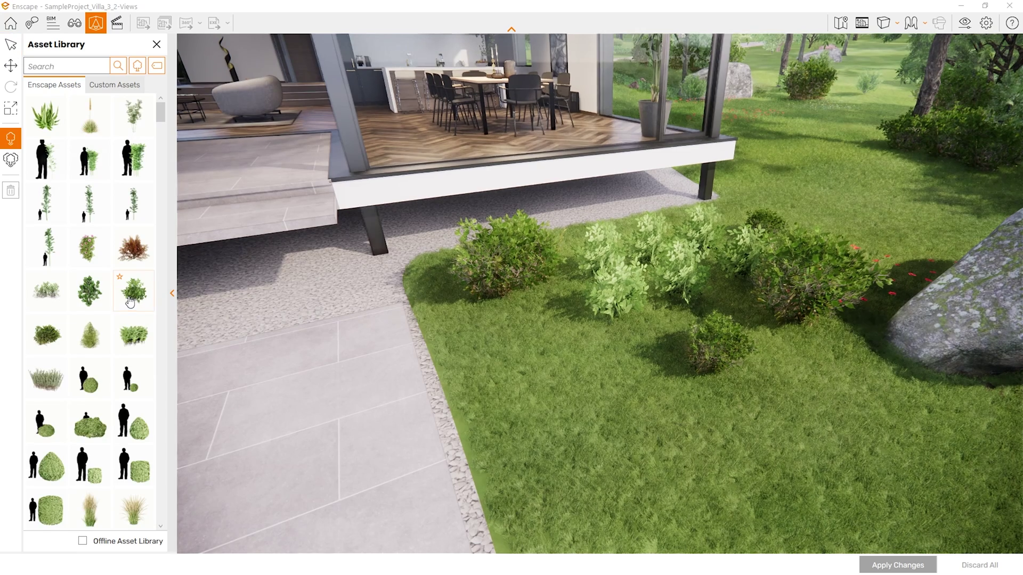
# Place four light-leaved bushes one at a time on the lawn in front of the planting group, apply the changes, and return to Enscape.
pyautogui.click(130, 301)
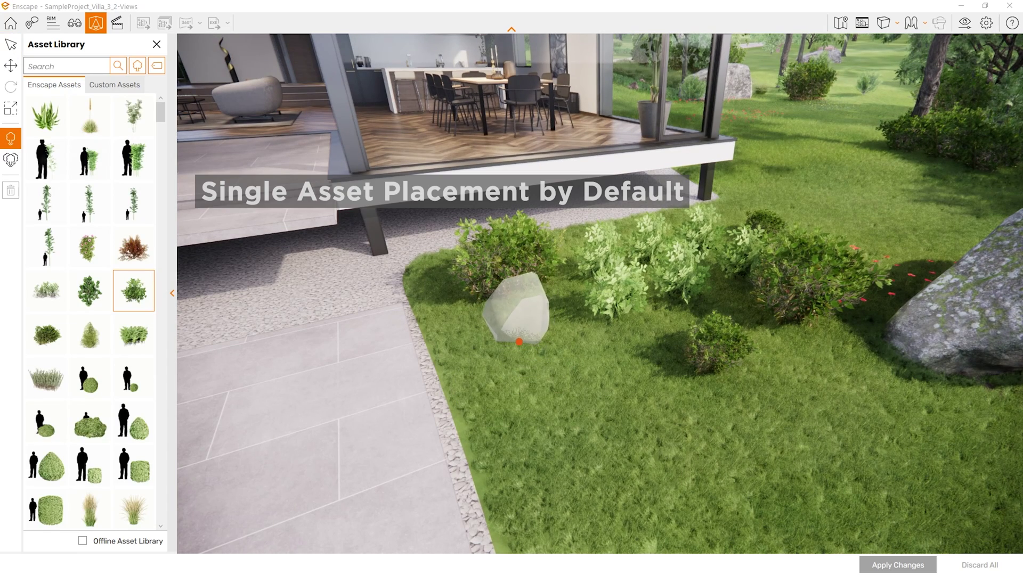
pyautogui.click(519, 342)
pyautogui.click(578, 356)
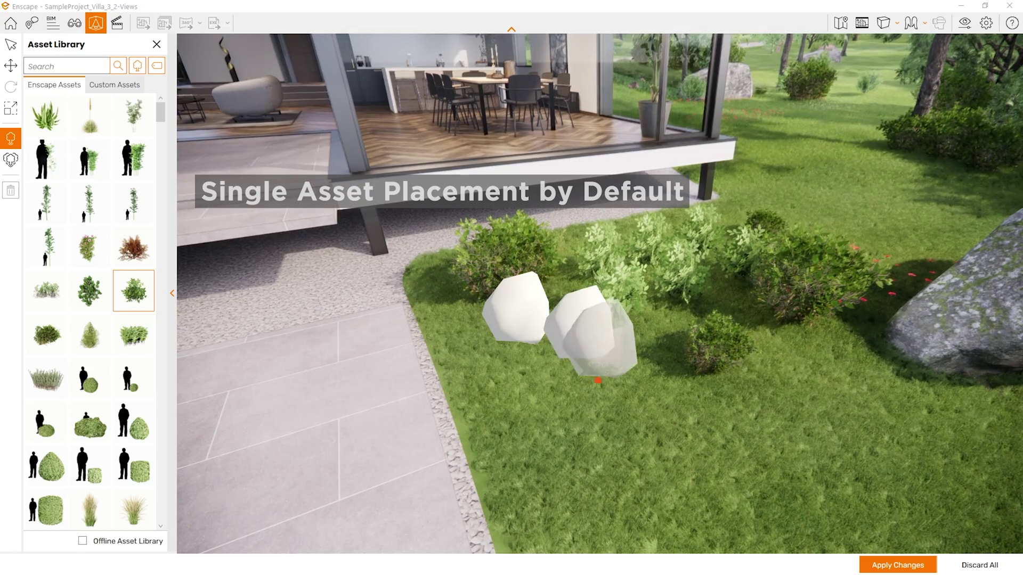
pyautogui.click(503, 379)
pyautogui.click(601, 414)
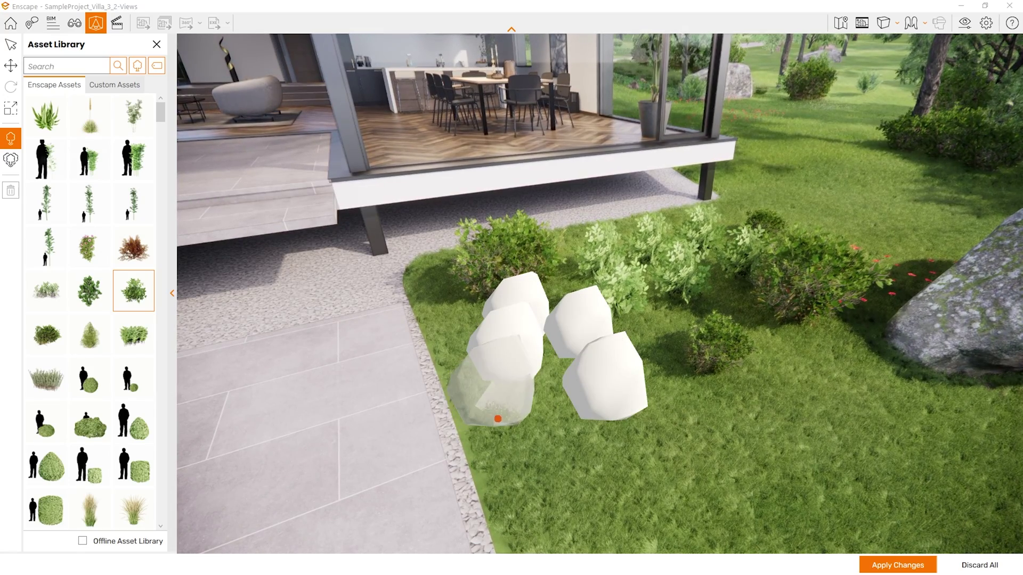
pyautogui.click(893, 566)
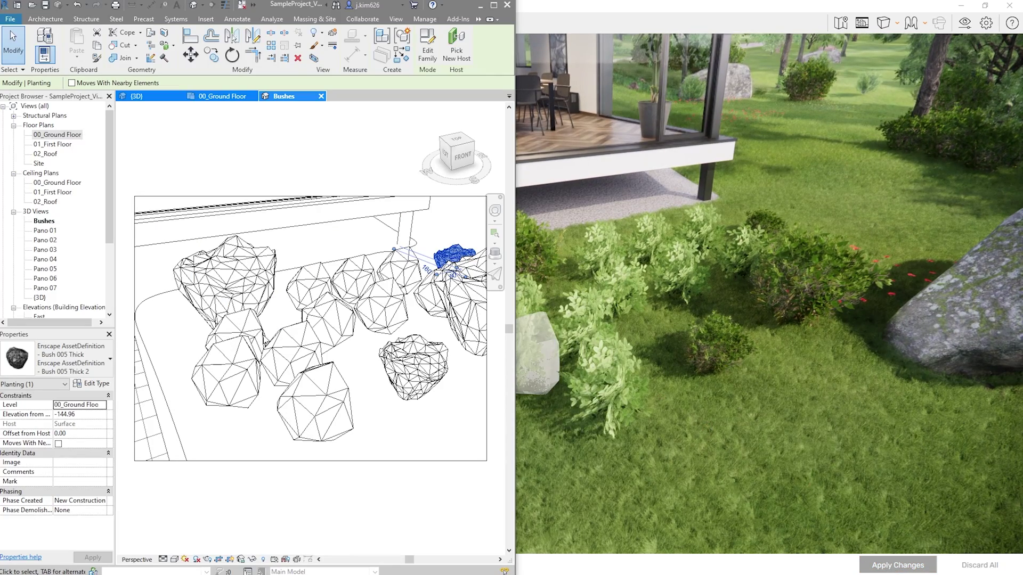
pyautogui.click(699, 9)
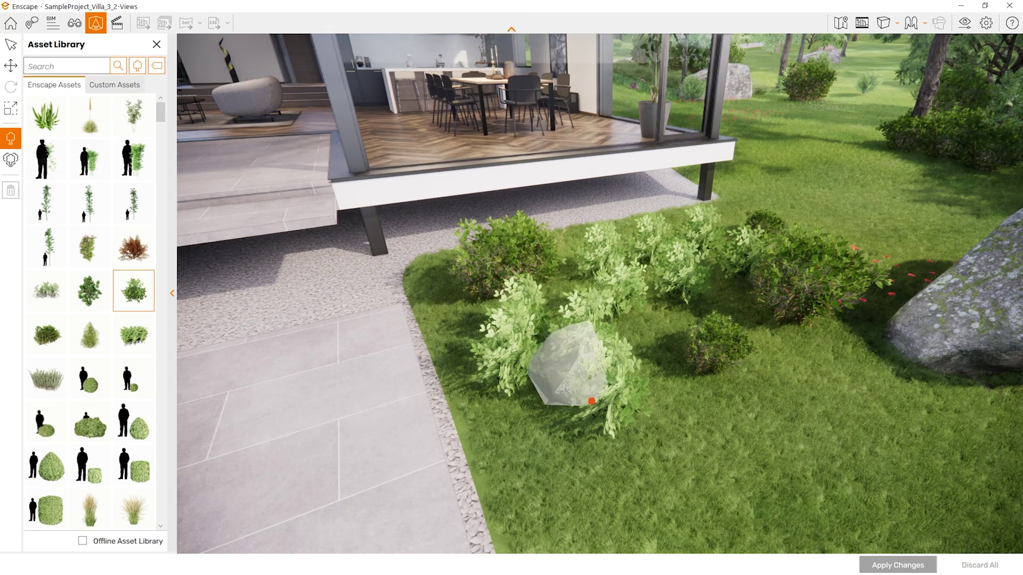
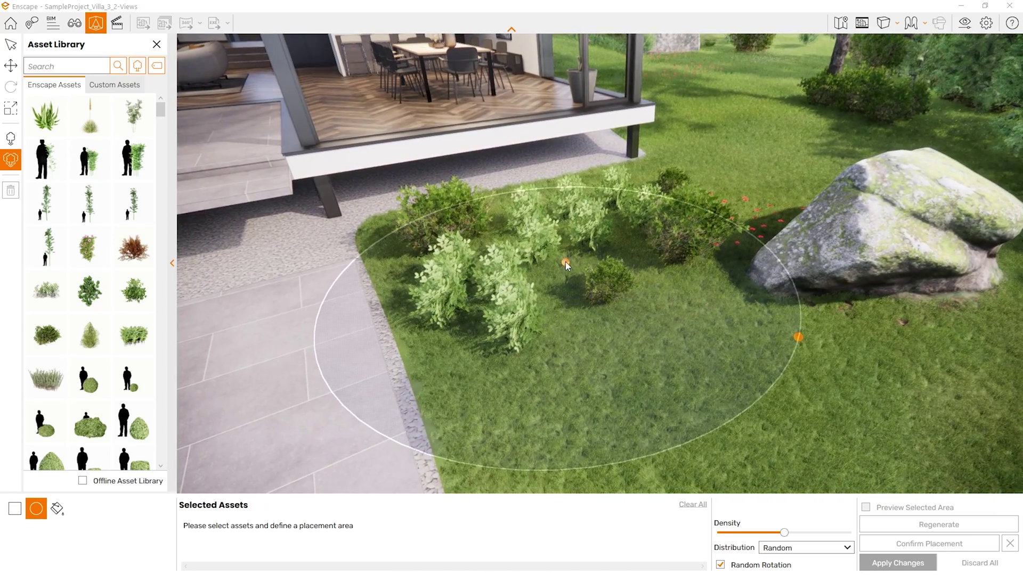
# Move the circular multi-asset placement area back toward the existing bushes and adjust its radius to cover the planting group.
pyautogui.moveTo(566, 263); pyautogui.dragTo(605, 231)
pyautogui.moveTo(798, 337); pyautogui.dragTo(827, 357)
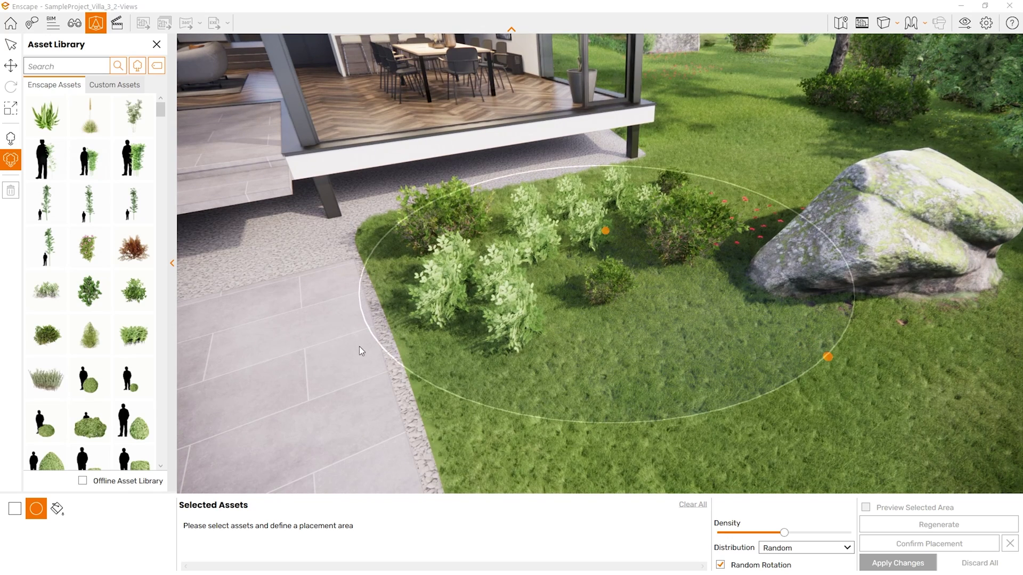
pyautogui.click(135, 336)
pyautogui.click(97, 337)
pyautogui.click(59, 343)
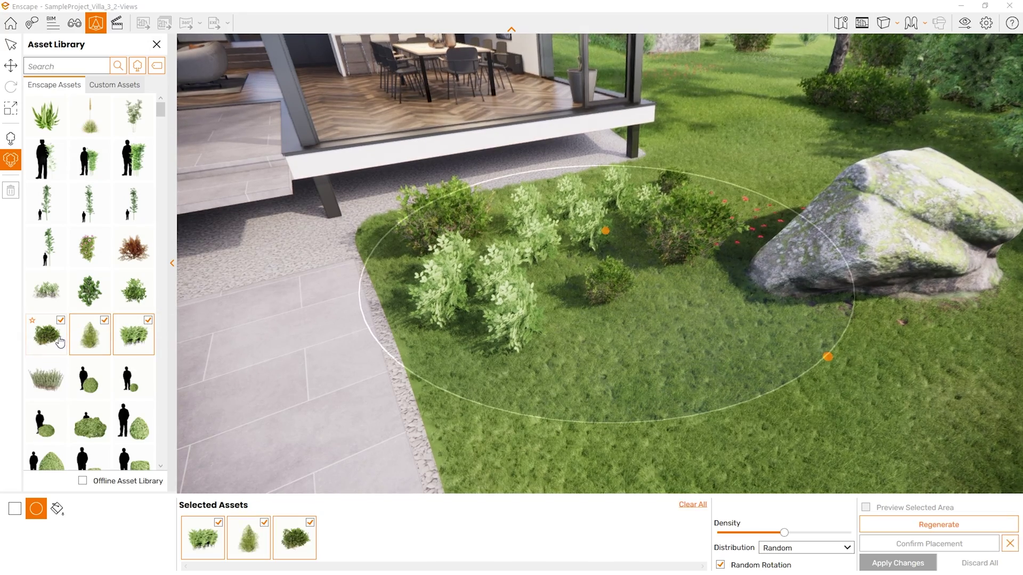
pyautogui.click(59, 342)
pyautogui.click(96, 337)
pyautogui.click(134, 336)
# Select three shrub assets for the area placement: the two leafy green bushes and the pale low bush beside them.
pyautogui.click(134, 290)
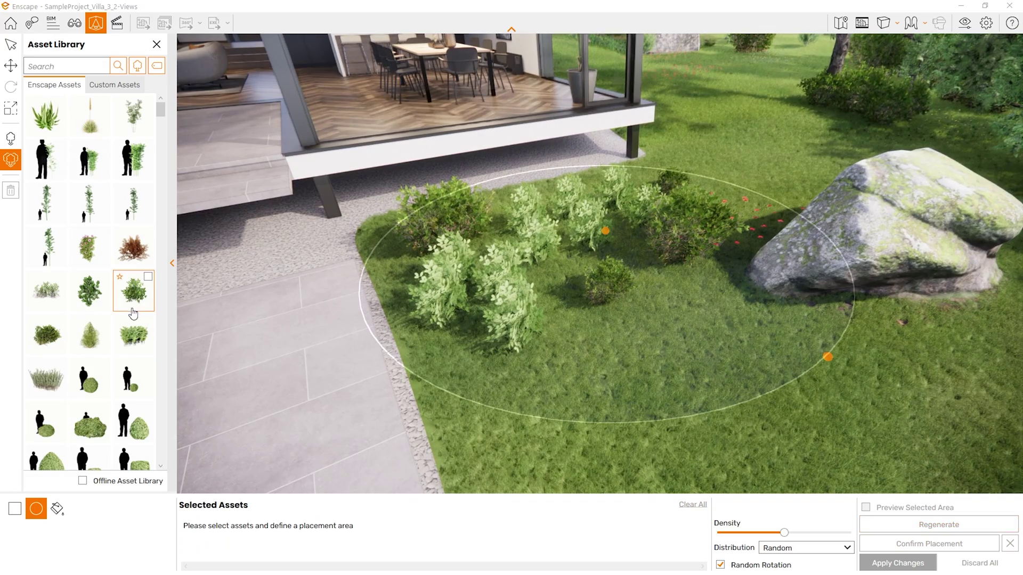
pyautogui.click(99, 301)
pyautogui.click(47, 292)
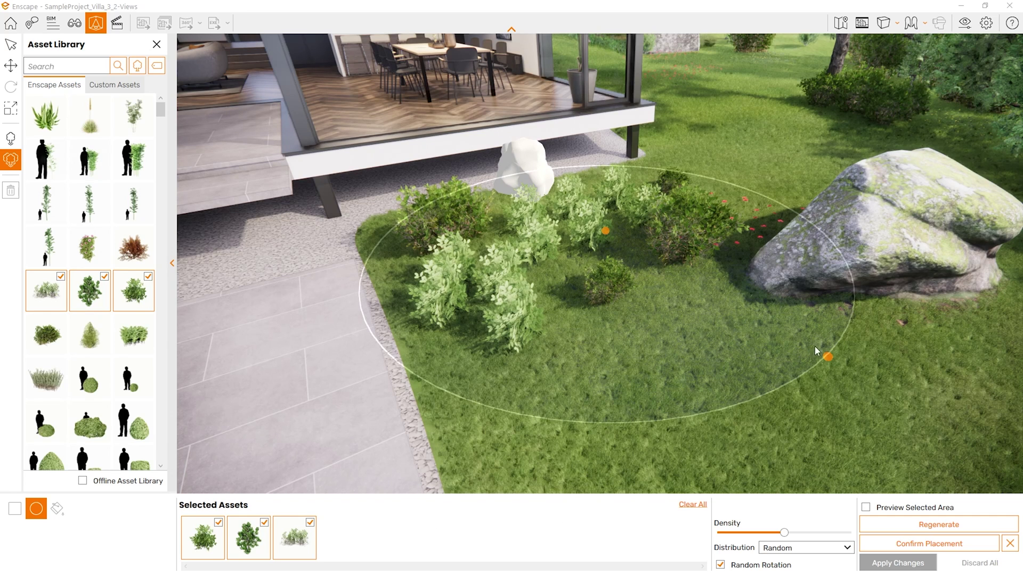
# Resize the circular placement area around the planting group and set the asset density to its maximum.
pyautogui.moveTo(828, 358); pyautogui.dragTo(882, 382)
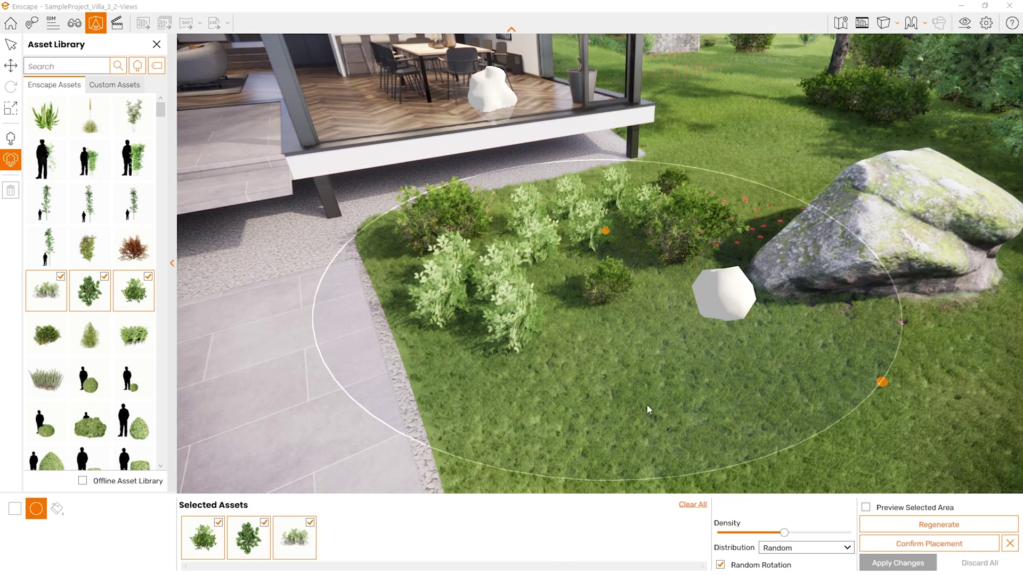
pyautogui.moveTo(882, 382); pyautogui.dragTo(808, 380)
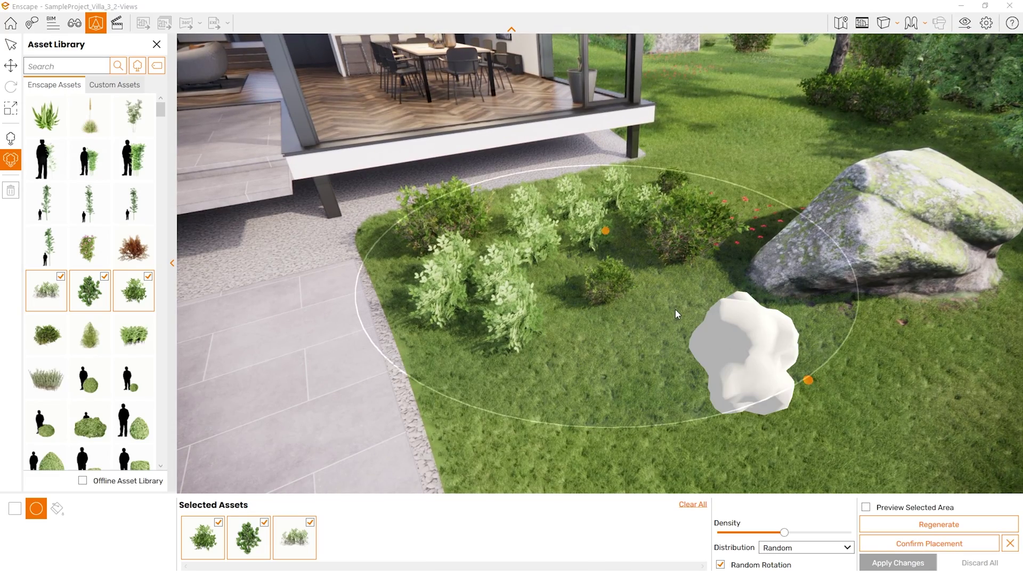
pyautogui.moveTo(784, 538); pyautogui.dragTo(851, 541)
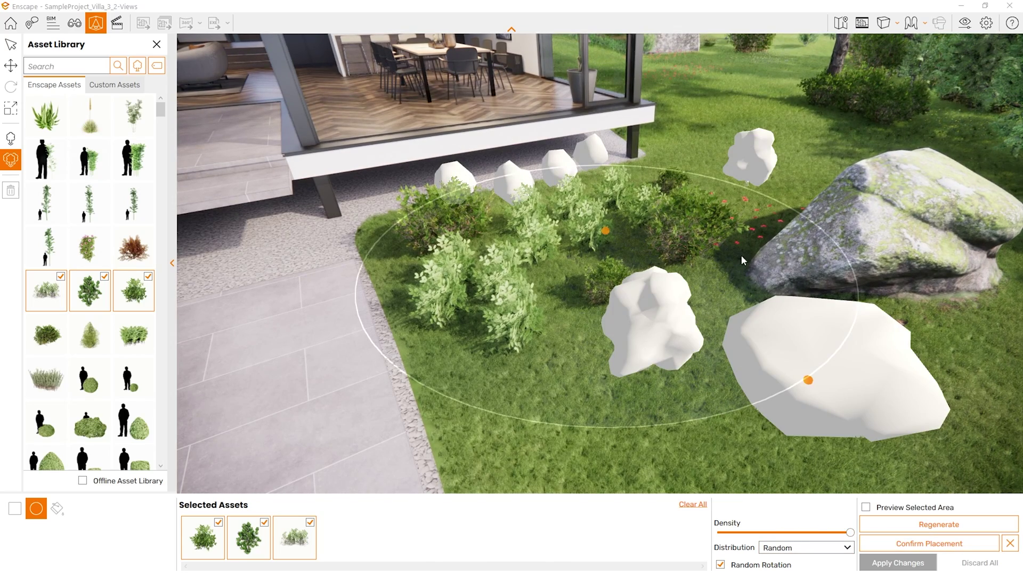
# Try the Uniform distribution and fixed asset rotation, restoring the Random distribution and Random Rotation.
pyautogui.click(797, 549)
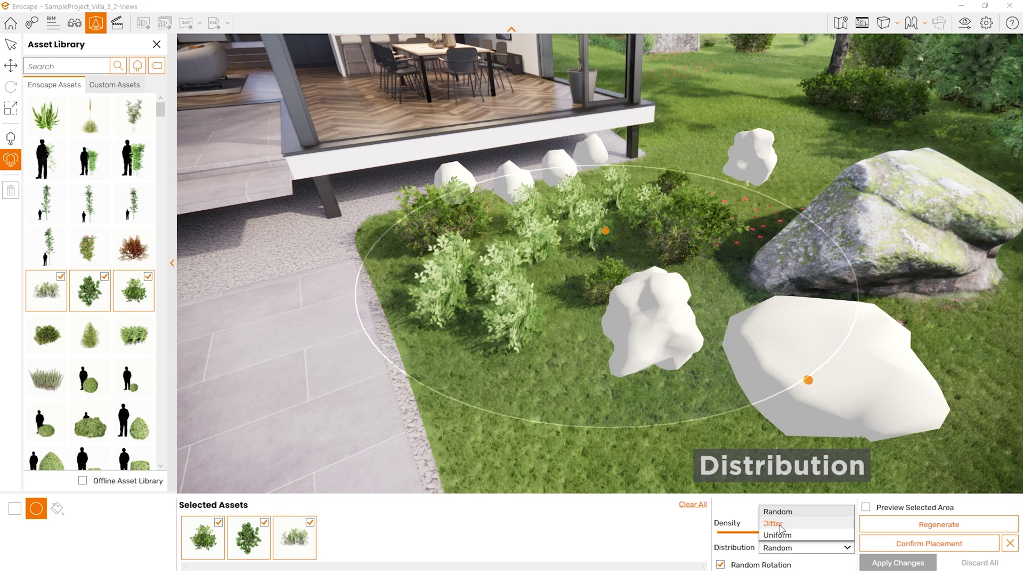
pyautogui.click(782, 525)
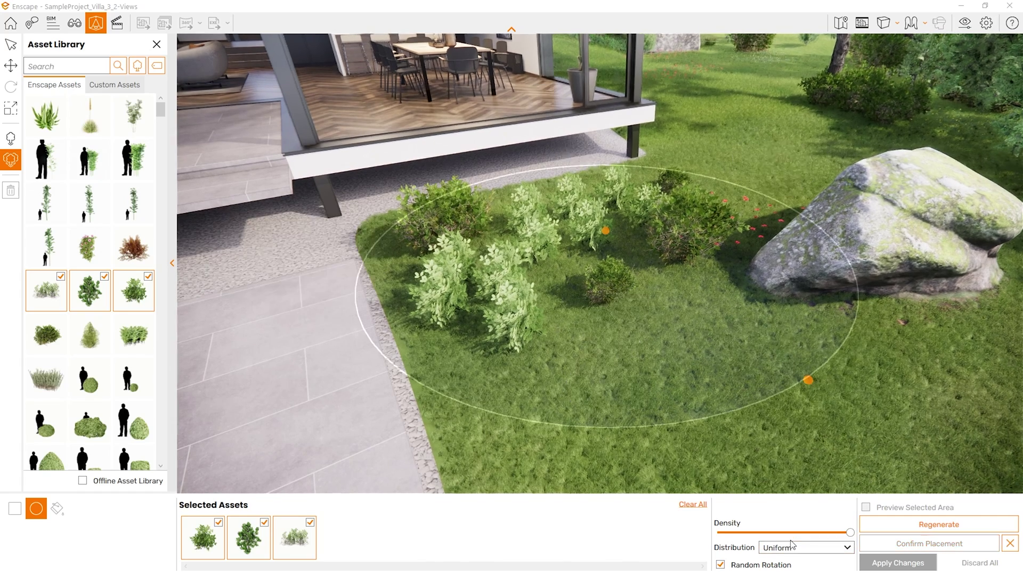
pyautogui.click(792, 546)
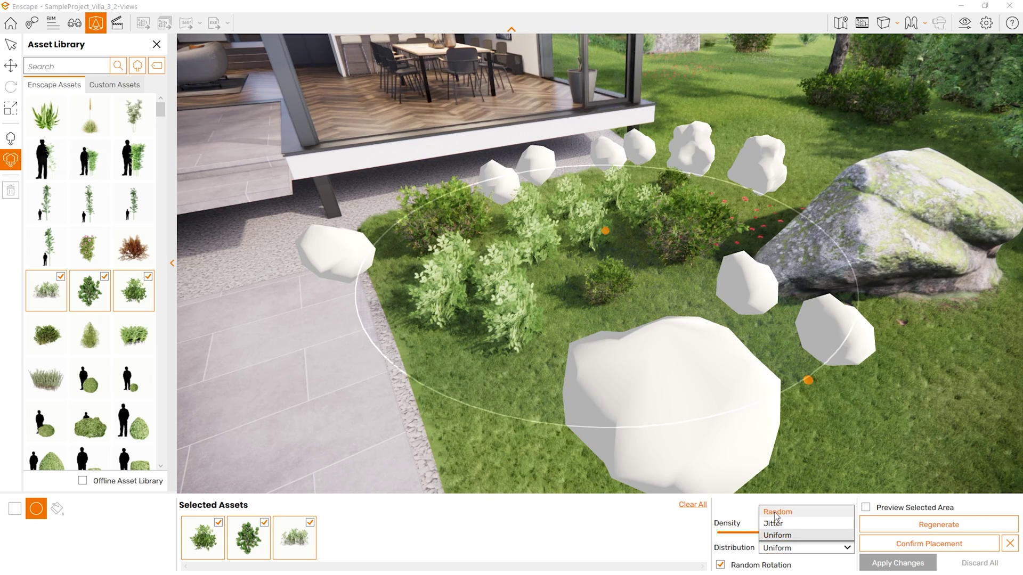
pyautogui.click(777, 514)
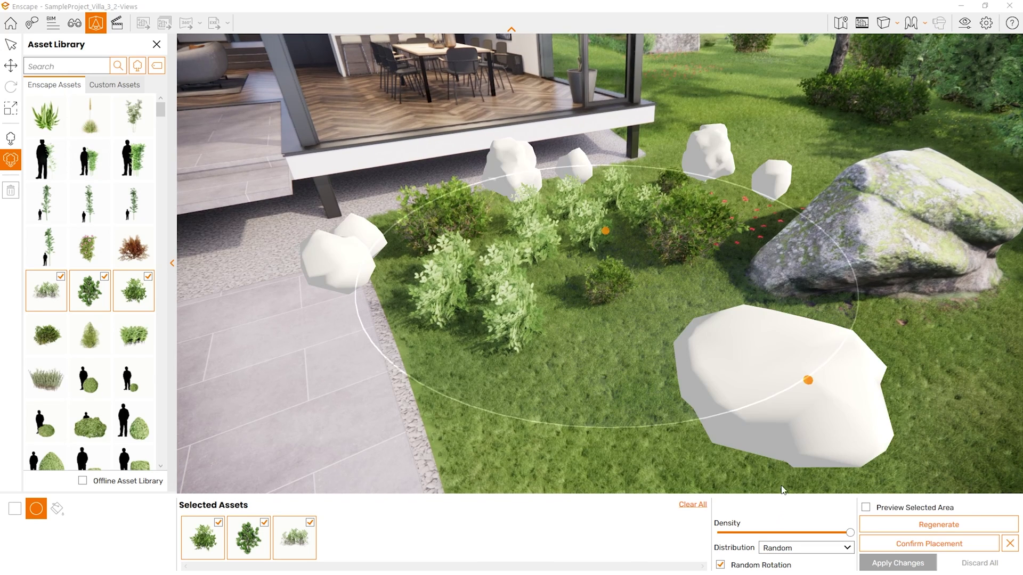
pyautogui.click(720, 565)
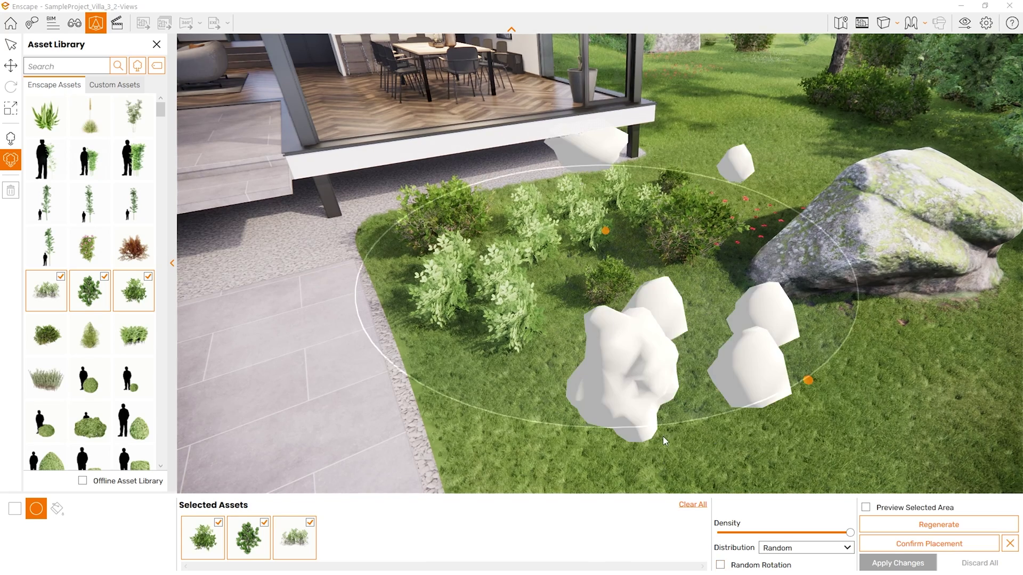
pyautogui.click(720, 565)
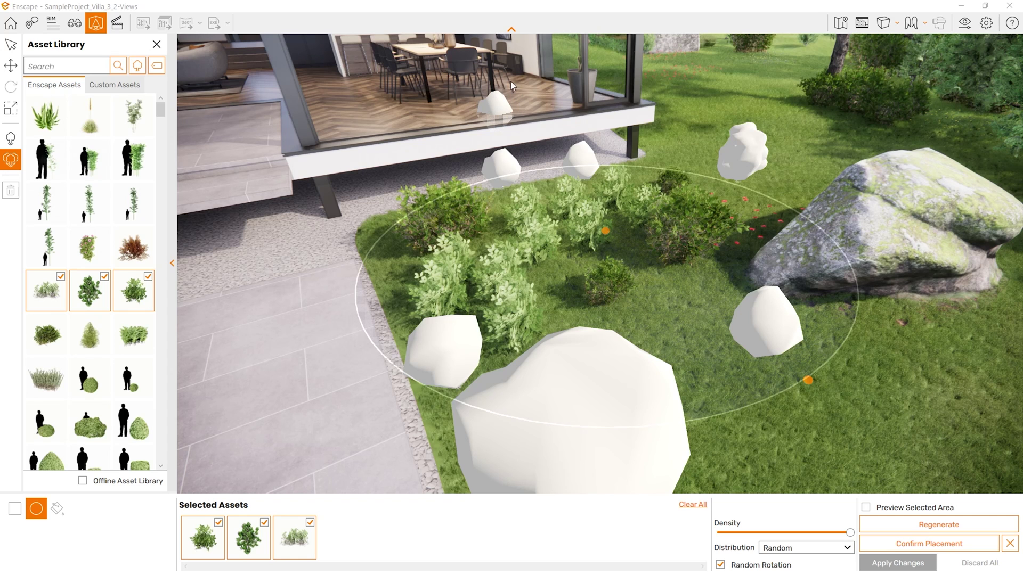
# Regenerate the shrub layout and briefly preview the selected area with the fully rendered plants.
pyautogui.click(916, 527)
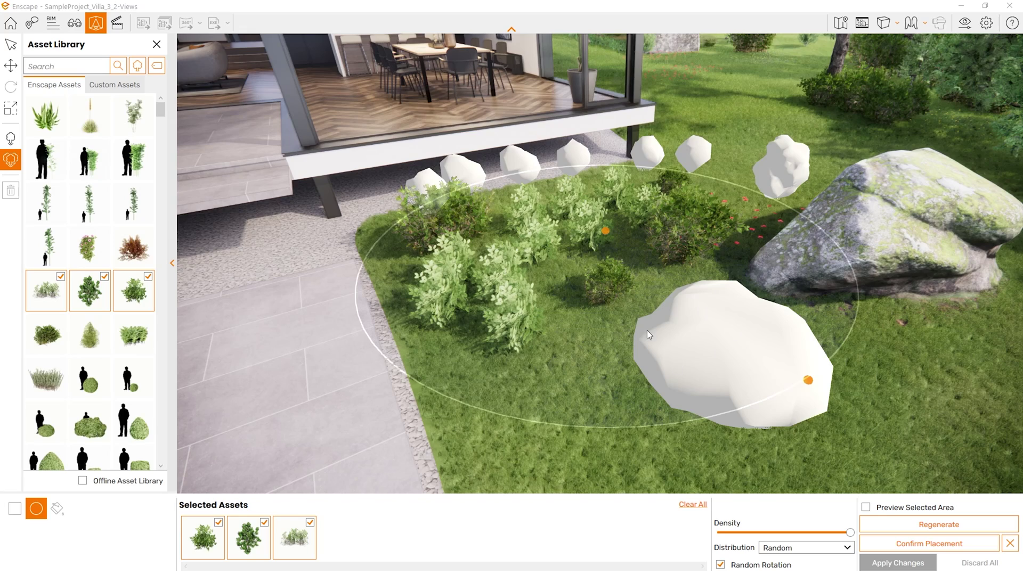
pyautogui.click(882, 509)
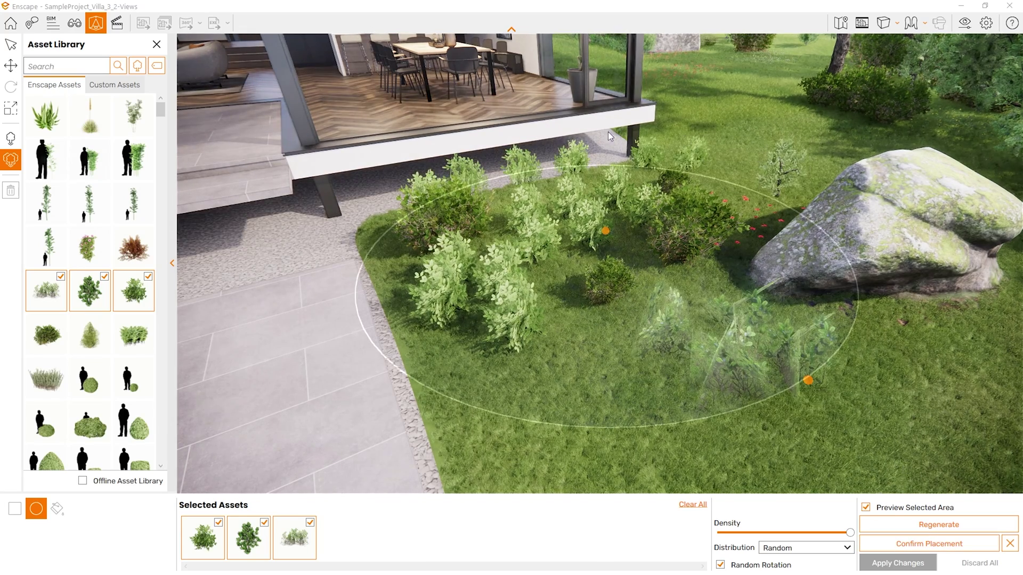
pyautogui.click(866, 507)
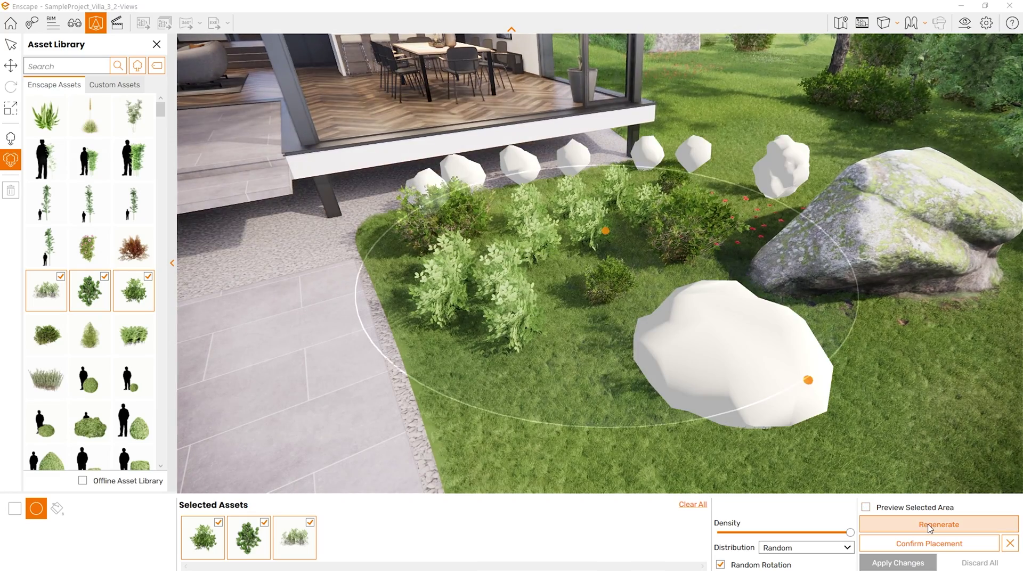
# Regenerate the random shrub layout several times, confirm the placement, and apply the changes to the model.
pyautogui.click(928, 525)
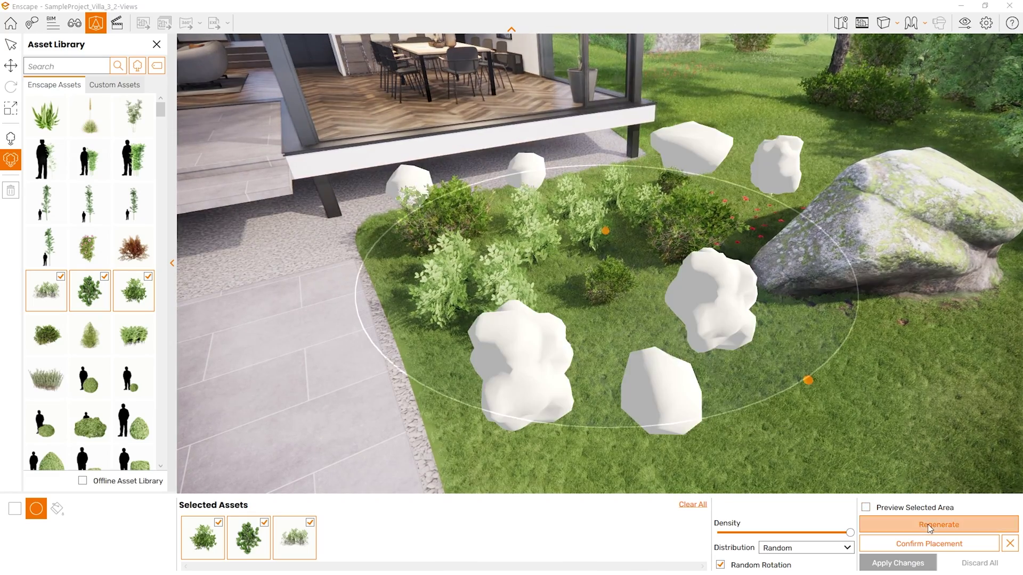
pyautogui.click(927, 525)
pyautogui.click(928, 524)
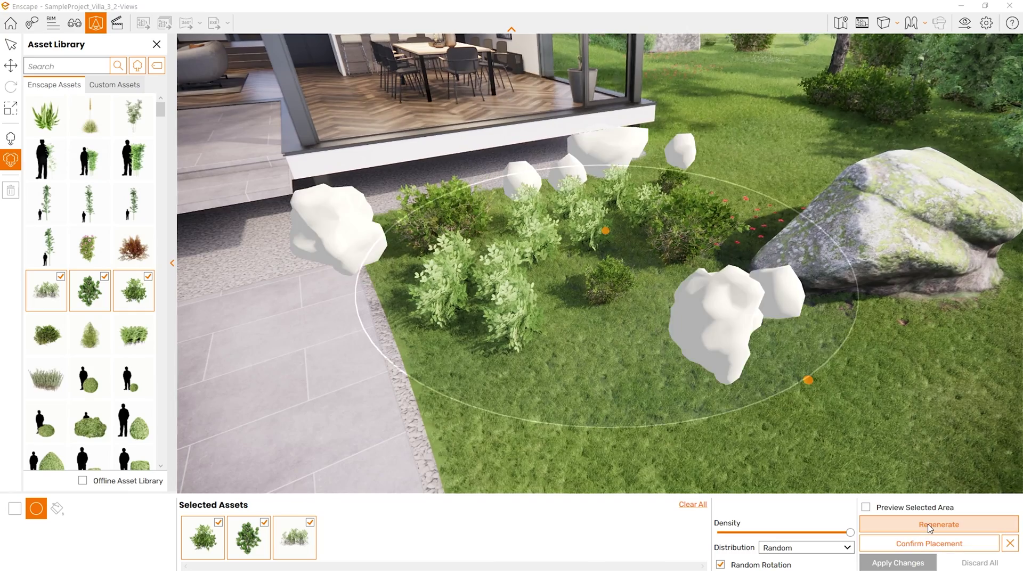
pyautogui.click(928, 525)
pyautogui.click(927, 524)
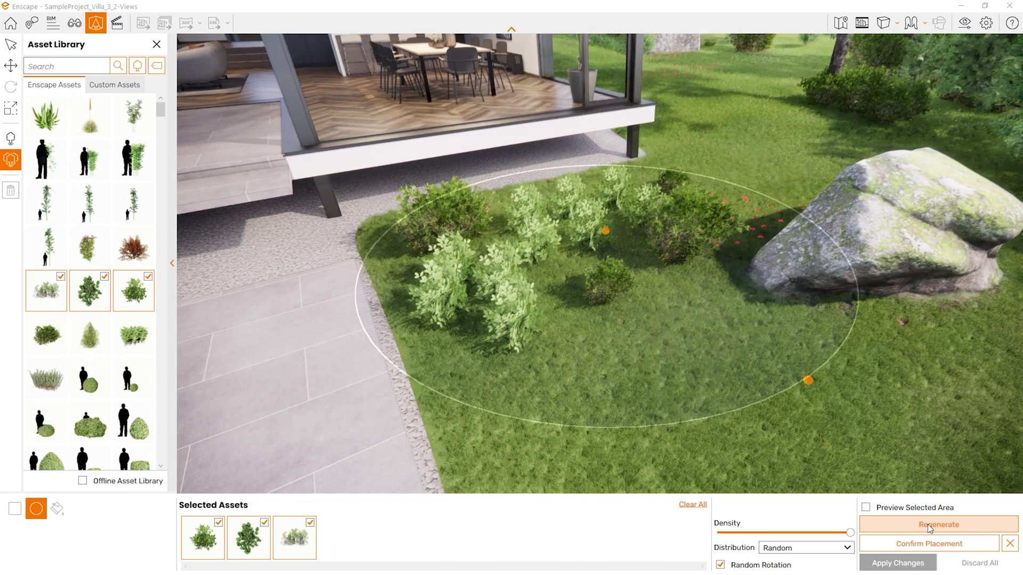
pyautogui.click(928, 524)
pyautogui.click(928, 524)
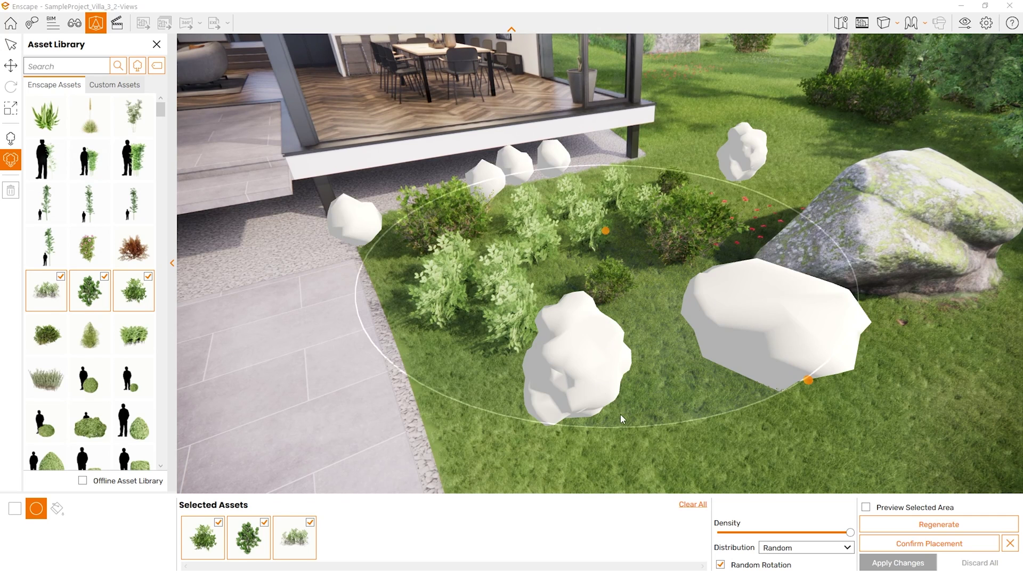
pyautogui.click(895, 549)
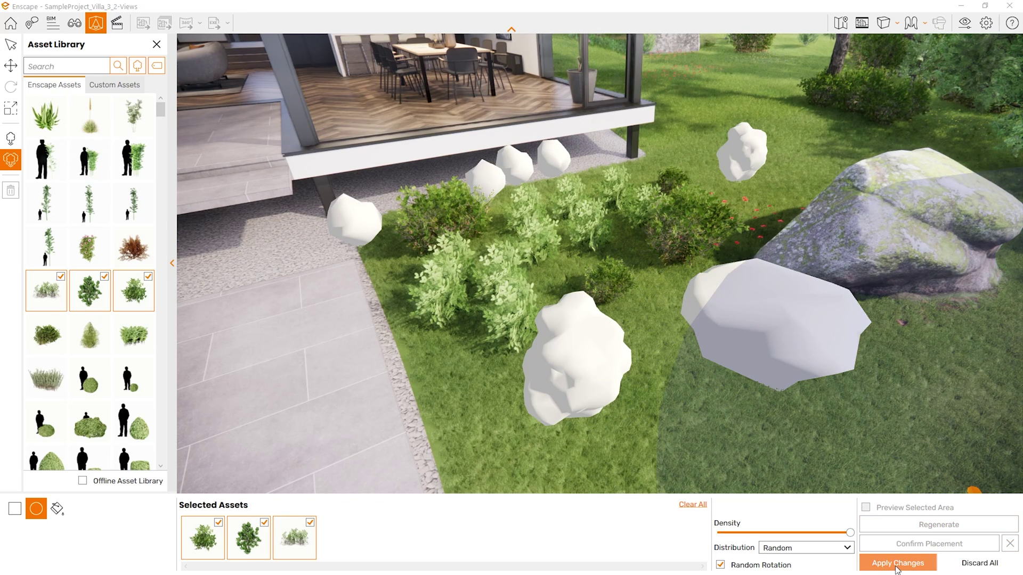
pyautogui.click(896, 565)
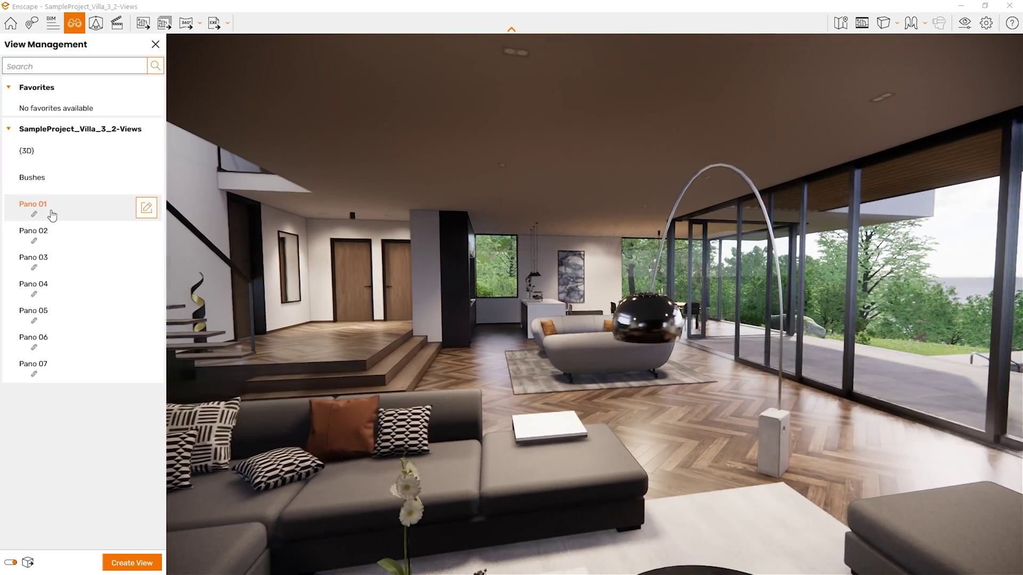
# Step through the saved views Pano 02 to Pano 07 and return to Pano 01.
pyautogui.click(57, 241)
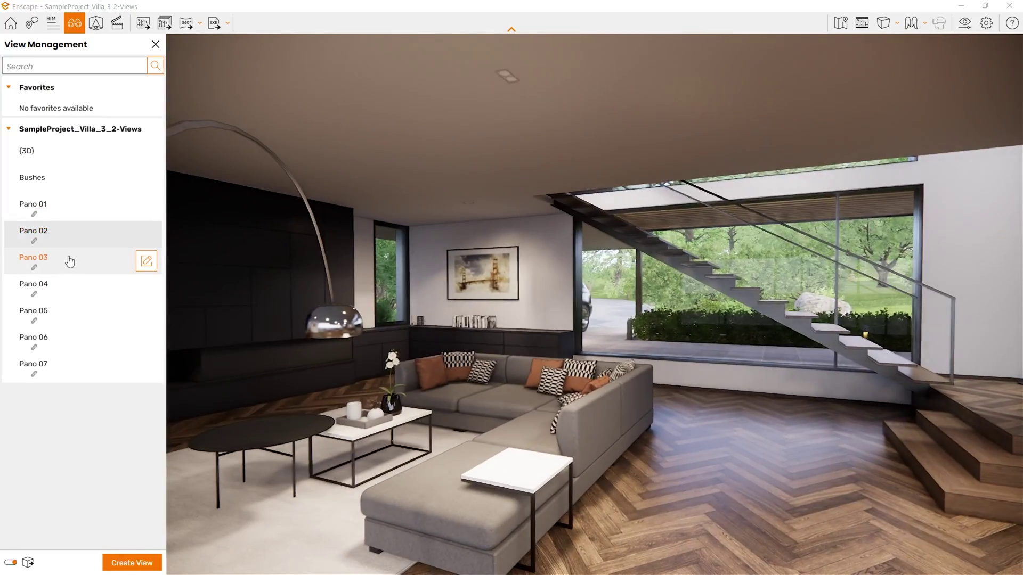
pyautogui.click(69, 261)
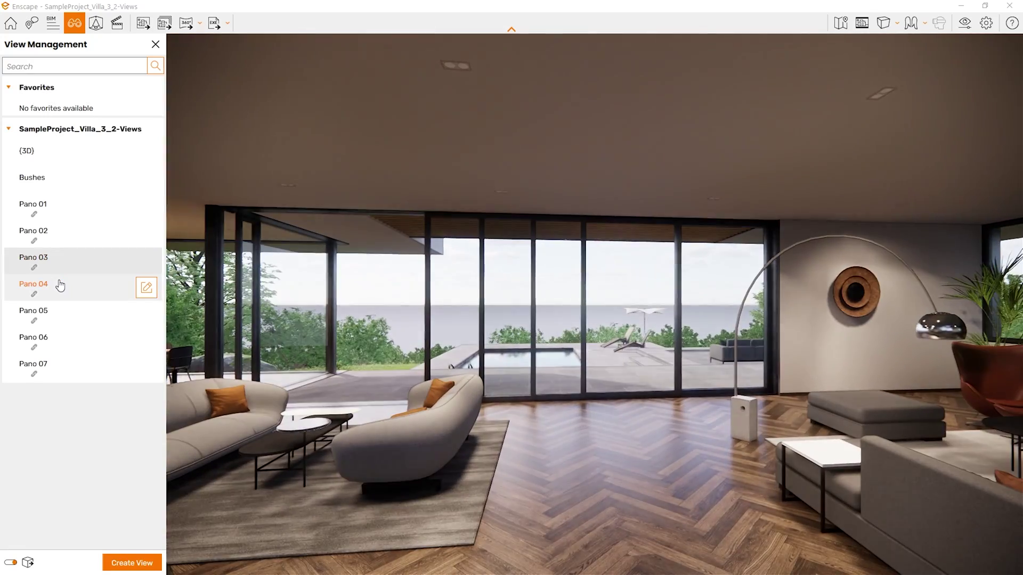
pyautogui.click(60, 286)
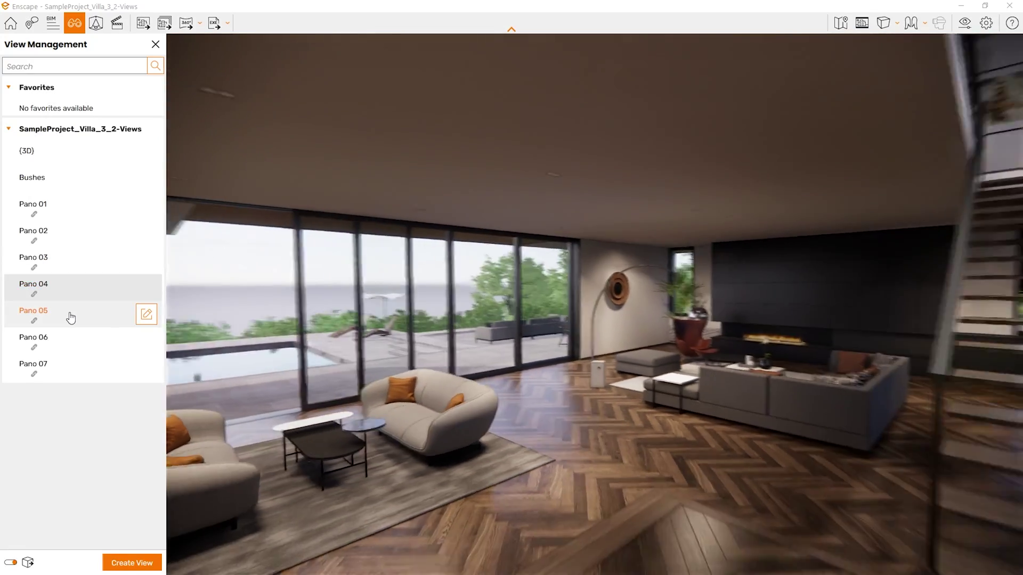
pyautogui.click(70, 316)
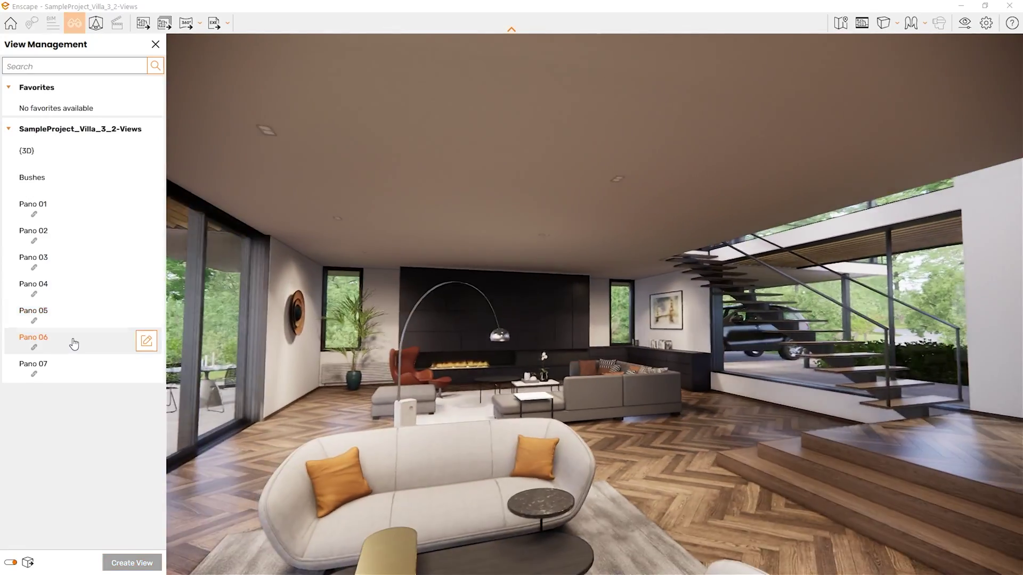
pyautogui.click(74, 345)
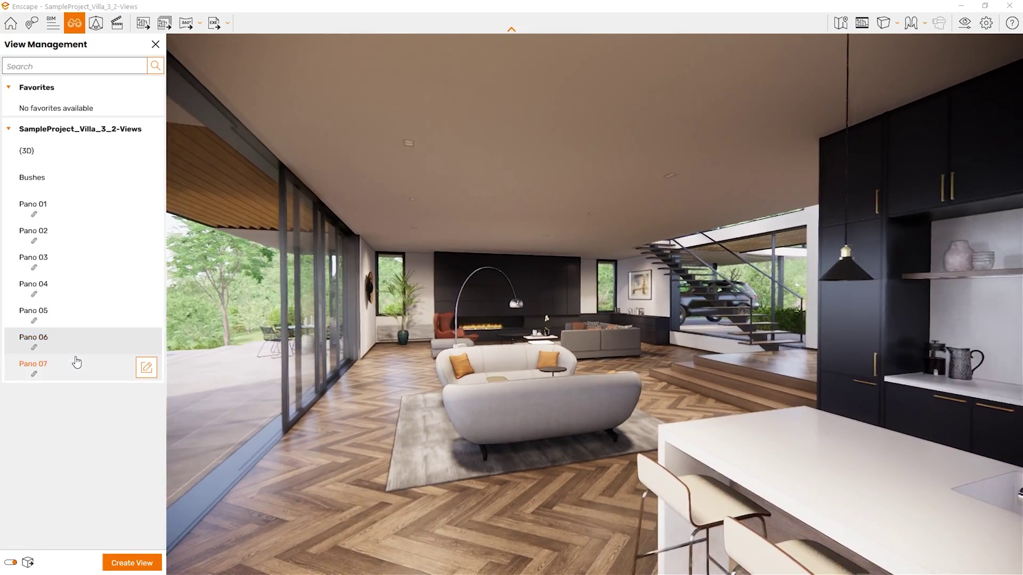
pyautogui.click(75, 365)
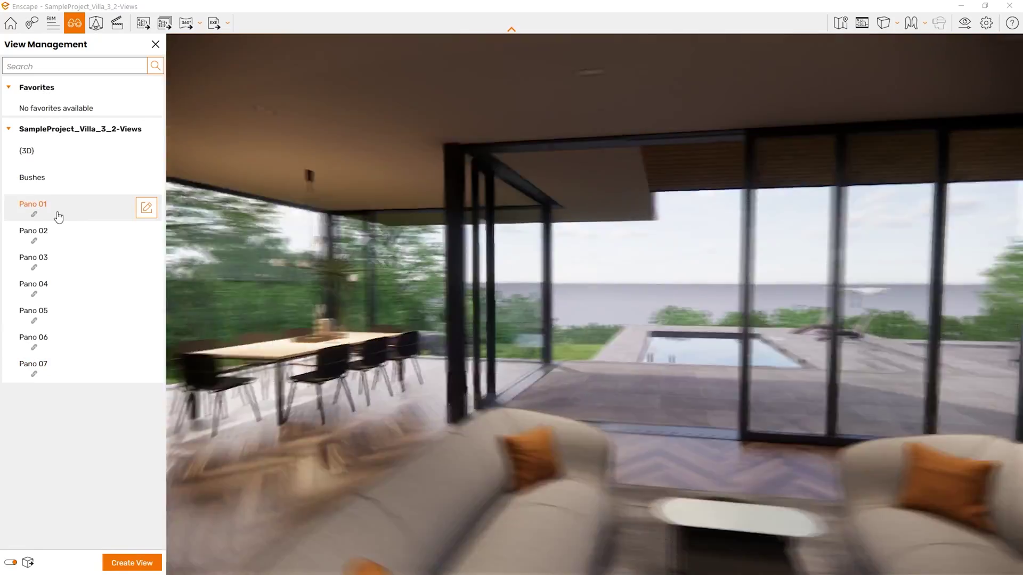
pyautogui.click(59, 217)
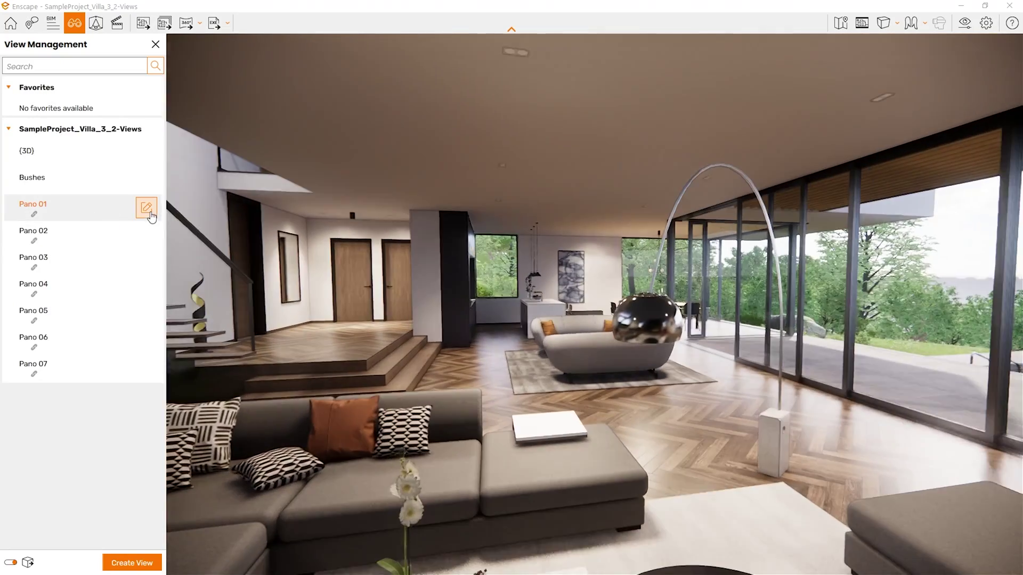
# Check the visual preset linked to the Pano 01 view and return to the view list.
pyautogui.click(147, 209)
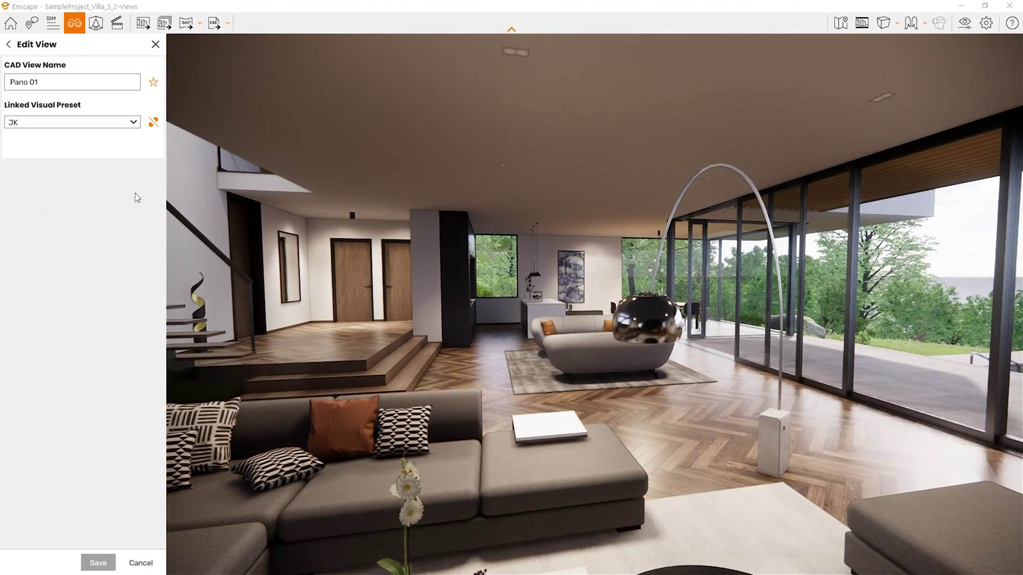
pyautogui.click(60, 123)
pyautogui.click(60, 123)
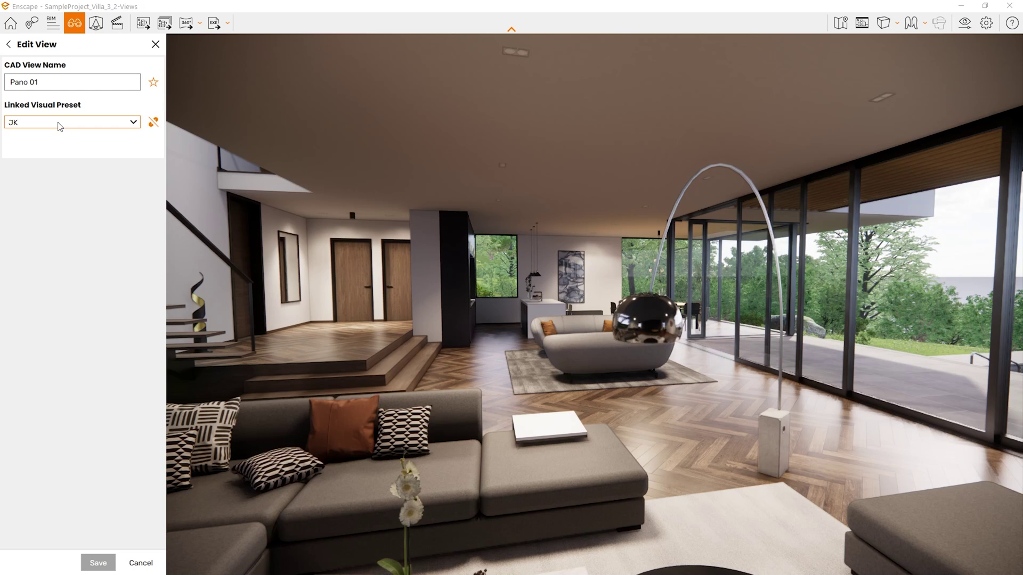
pyautogui.click(8, 45)
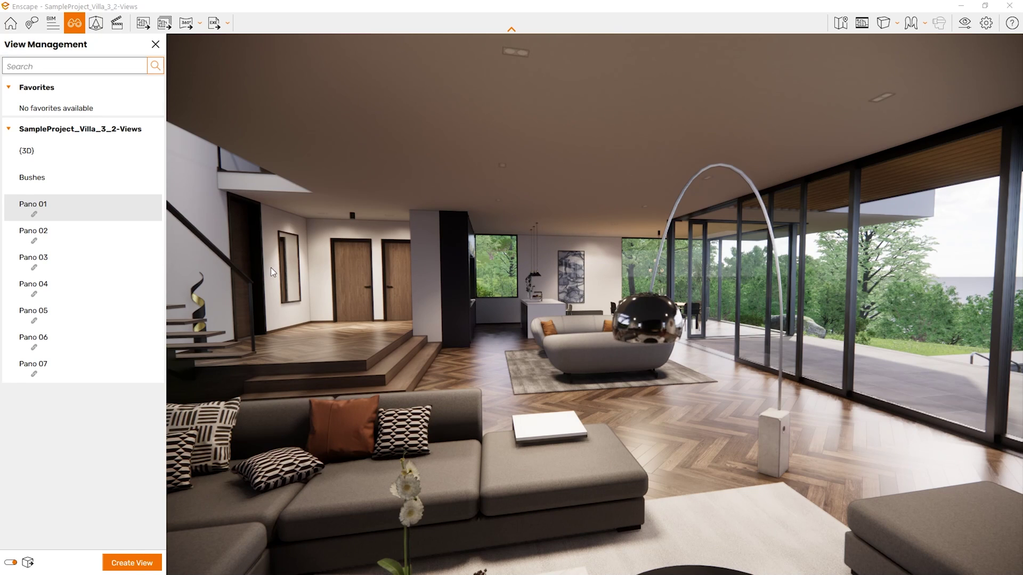
# Batch render the views Pano 01 through Pano 07 as mono panoramas.
pyautogui.click(165, 23)
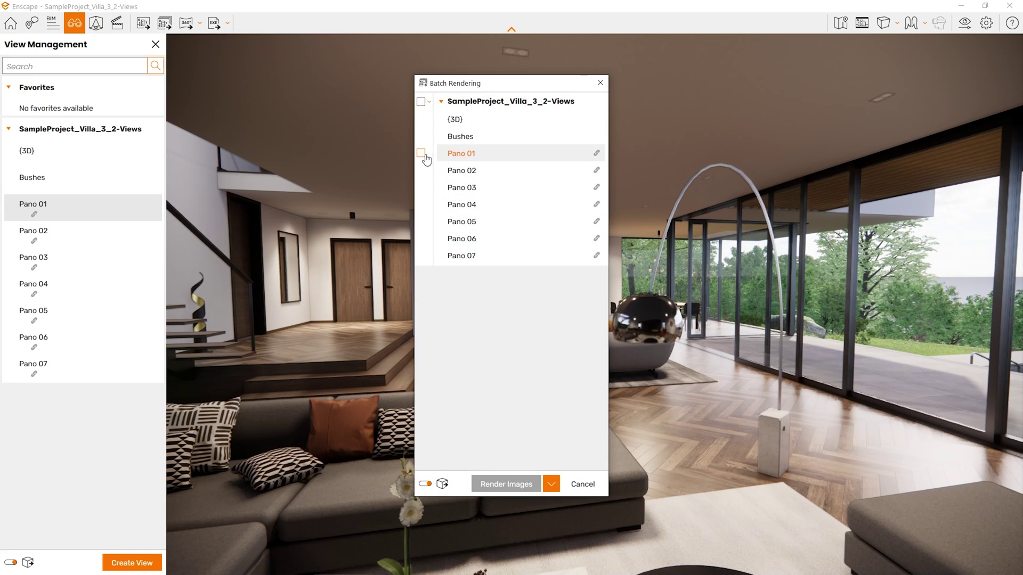
pyautogui.click(420, 154)
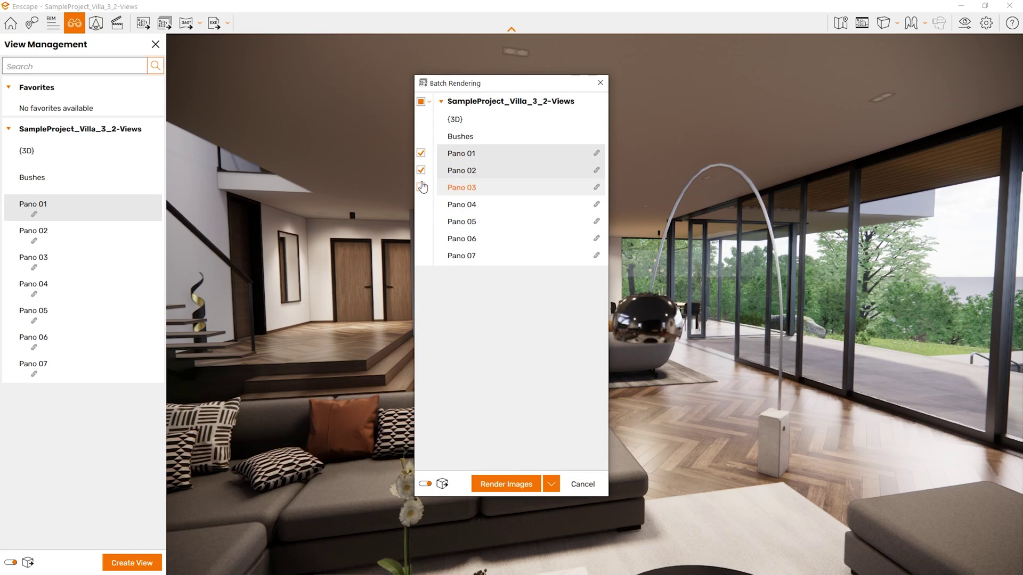
pyautogui.click(421, 187)
pyautogui.click(421, 204)
pyautogui.click(421, 221)
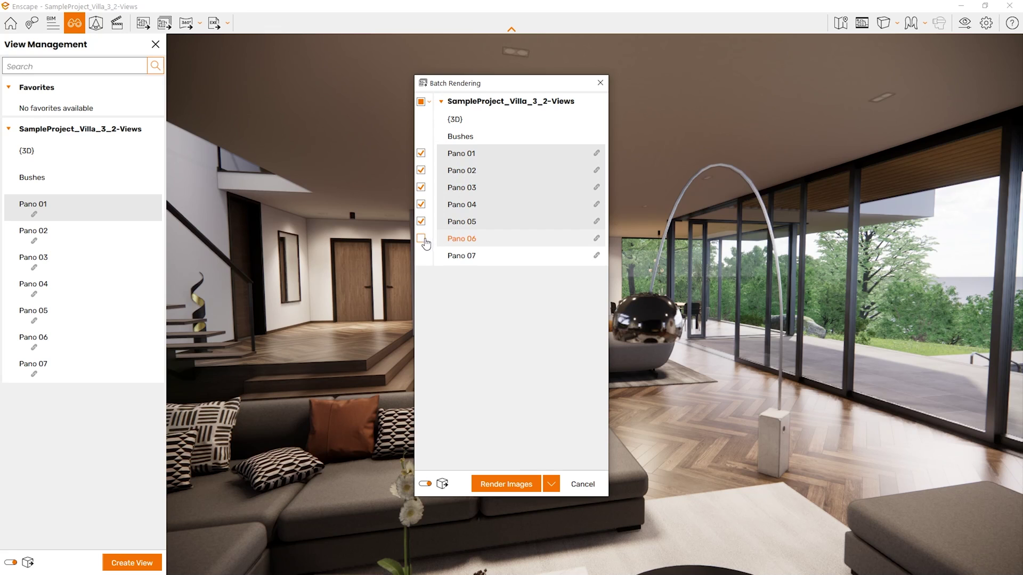
pyautogui.click(421, 239)
pyautogui.click(420, 256)
pyautogui.click(551, 487)
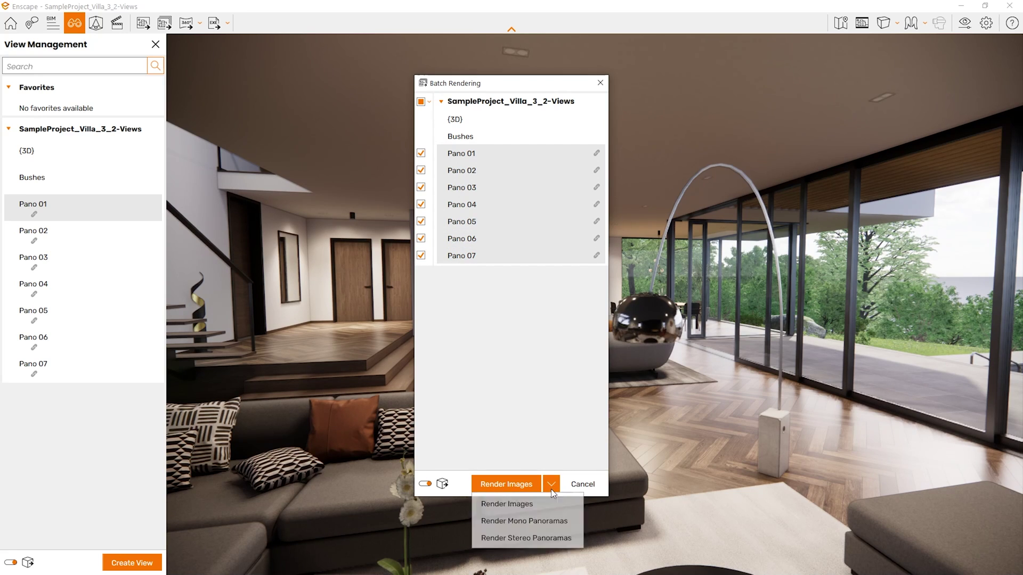
pyautogui.click(524, 521)
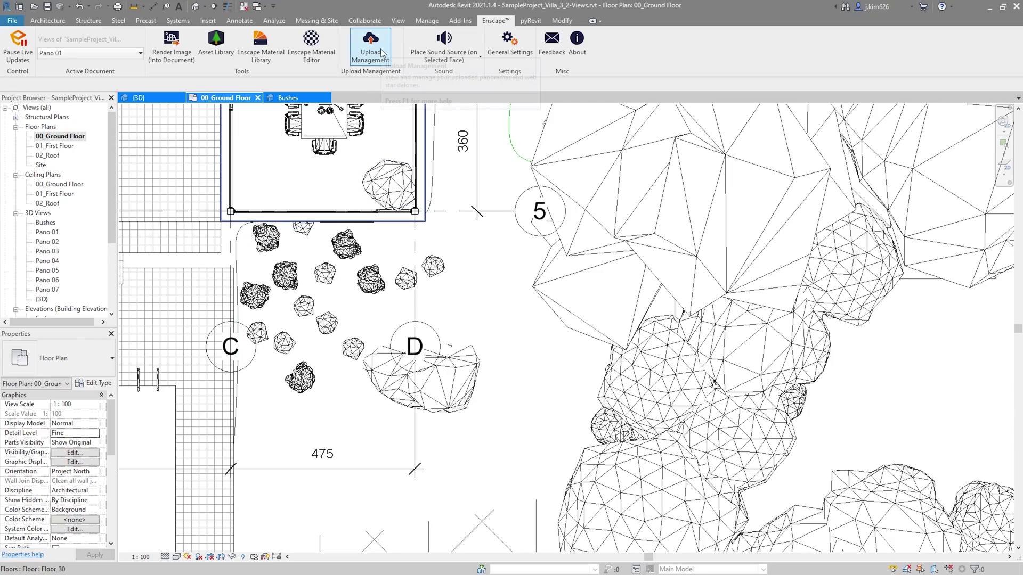
# Switch to Revit and examine the rendered panoramas of SampleProject_Villa_3_2-Views in Enscape's Upload Management.
pyautogui.click(381, 52)
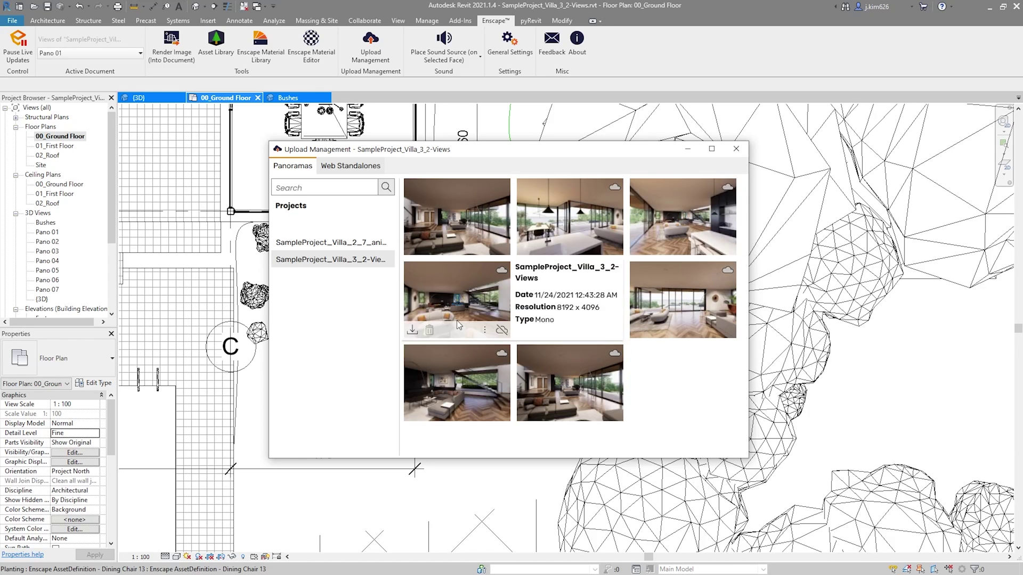
pyautogui.moveTo(569, 204)
pyautogui.moveTo(454, 201)
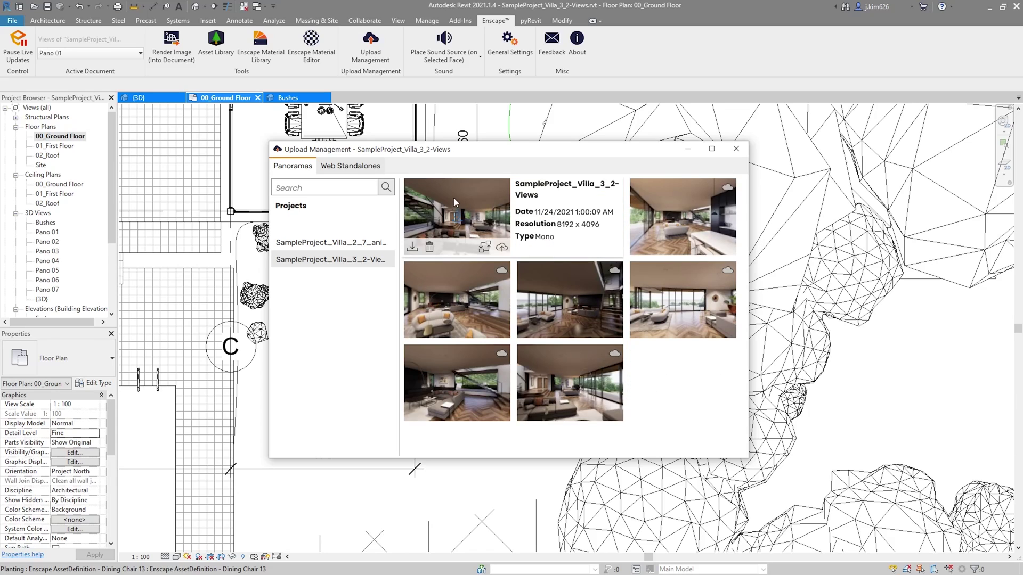
pyautogui.moveTo(461, 195); pyautogui.dragTo(456, 227)
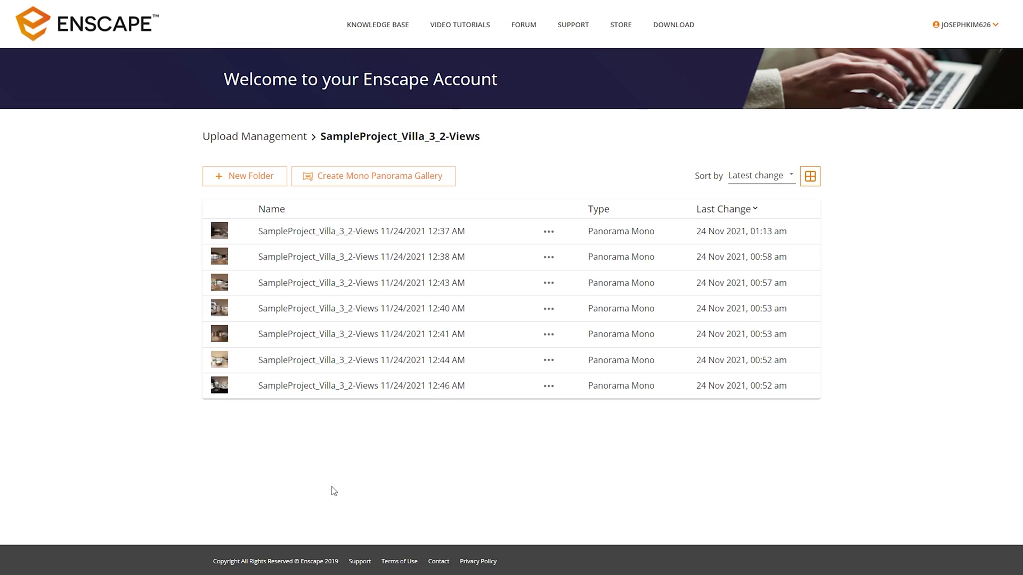
# Create a mono panorama gallery from all seven uploaded SampleProject_Villa_3_2-Views panoramas.
pyautogui.click(387, 178)
pyautogui.click(425, 243)
pyautogui.click(489, 249)
pyautogui.click(568, 249)
pyautogui.click(567, 320)
pyautogui.click(487, 327)
pyautogui.click(421, 322)
pyautogui.click(424, 378)
pyautogui.click(618, 413)
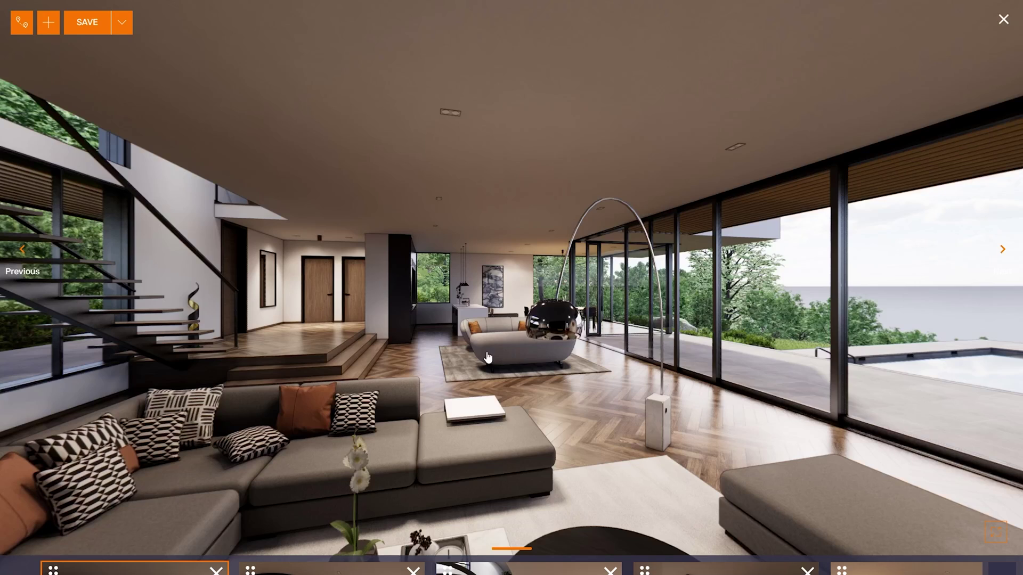
# View the gallery's fourth panorama and reorder the thumbnails by moving the third panorama to second place.
pyautogui.moveTo(494, 570)
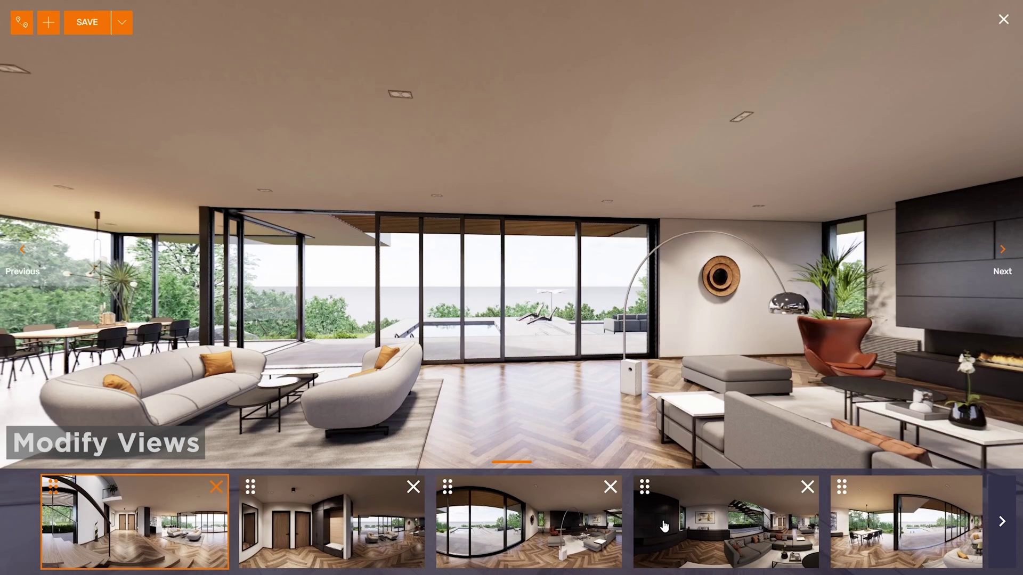
pyautogui.click(663, 527)
pyautogui.moveTo(447, 487); pyautogui.dragTo(260, 495)
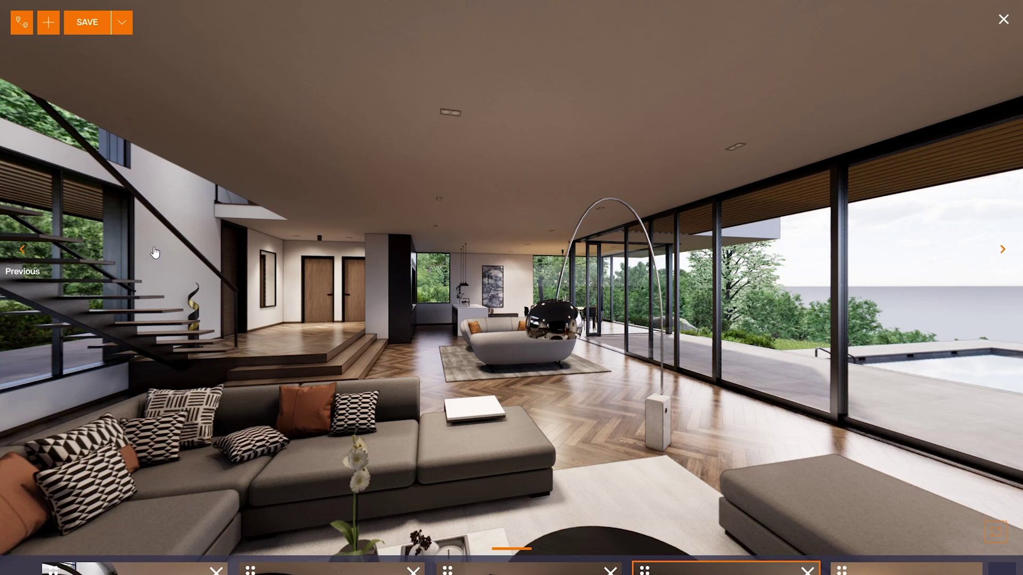
# Activate Tour mode for the gallery with the Show all waypoints option.
pyautogui.click(21, 24)
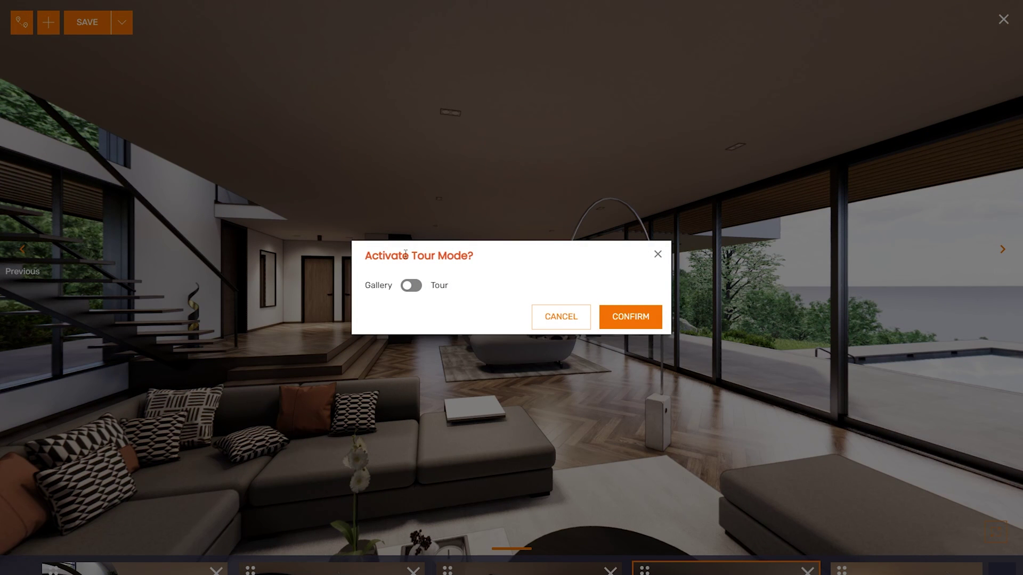
pyautogui.click(412, 286)
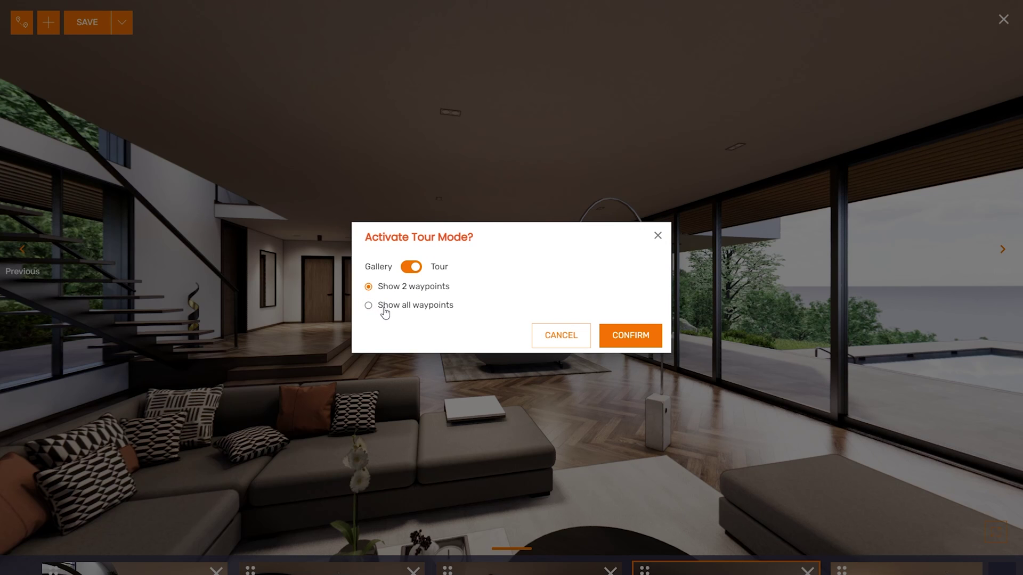
pyautogui.click(631, 341)
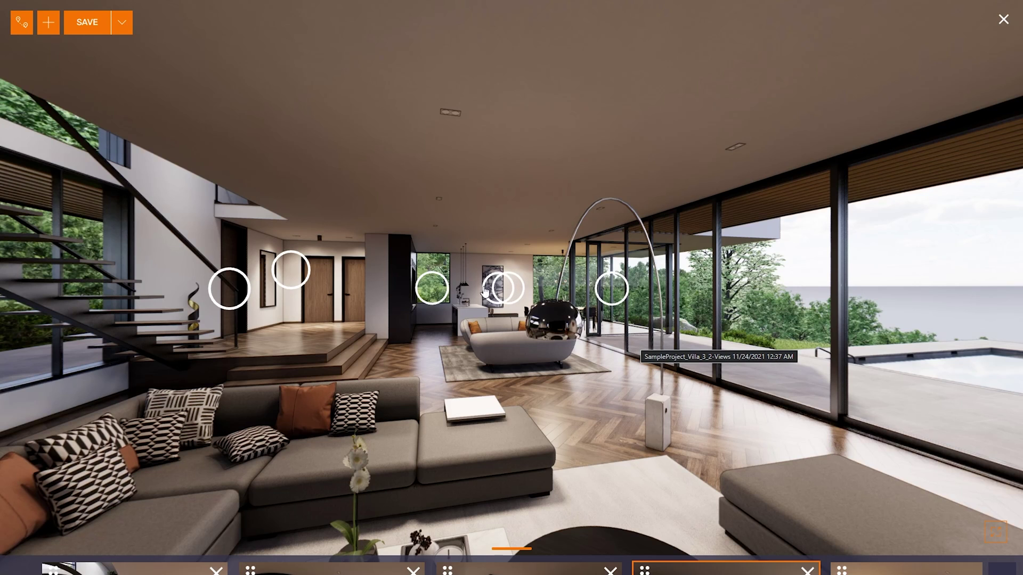
# Walk through the panorama tour via its waypoints, examining the living room, staircase, kitchen and dining views.
pyautogui.click(284, 278)
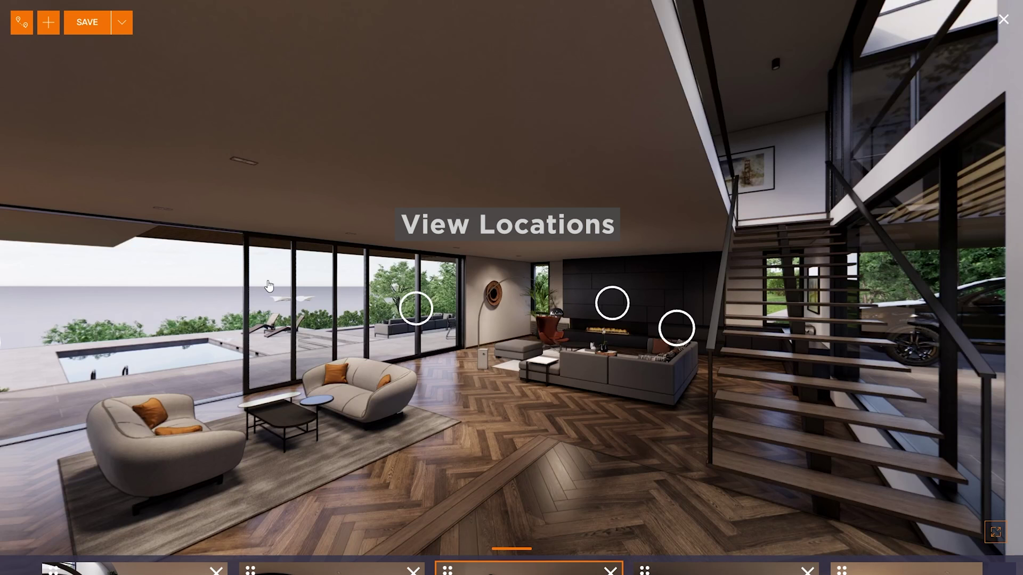
pyautogui.click(409, 310)
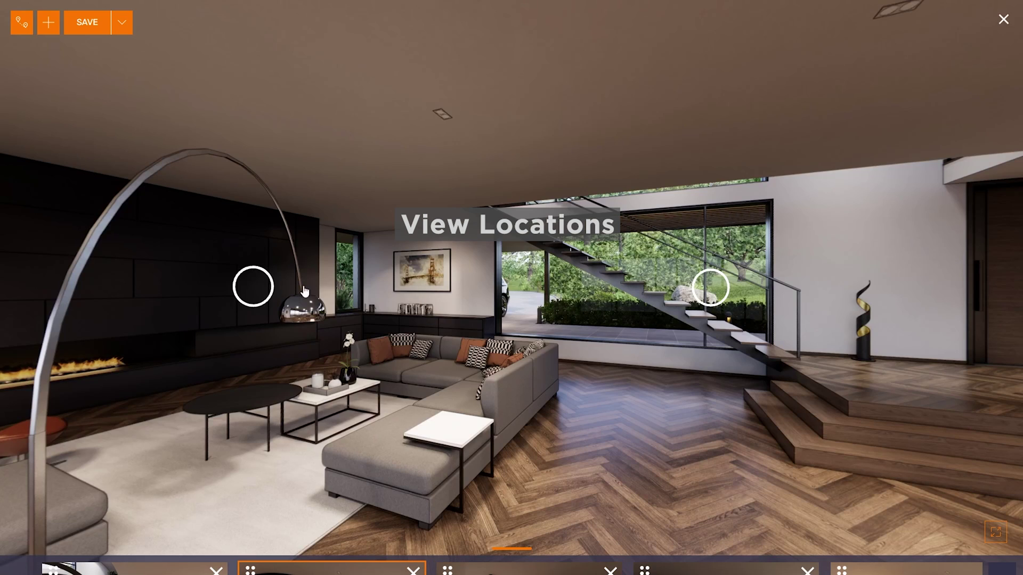
pyautogui.click(266, 288)
pyautogui.click(600, 301)
pyautogui.click(704, 290)
pyautogui.click(370, 336)
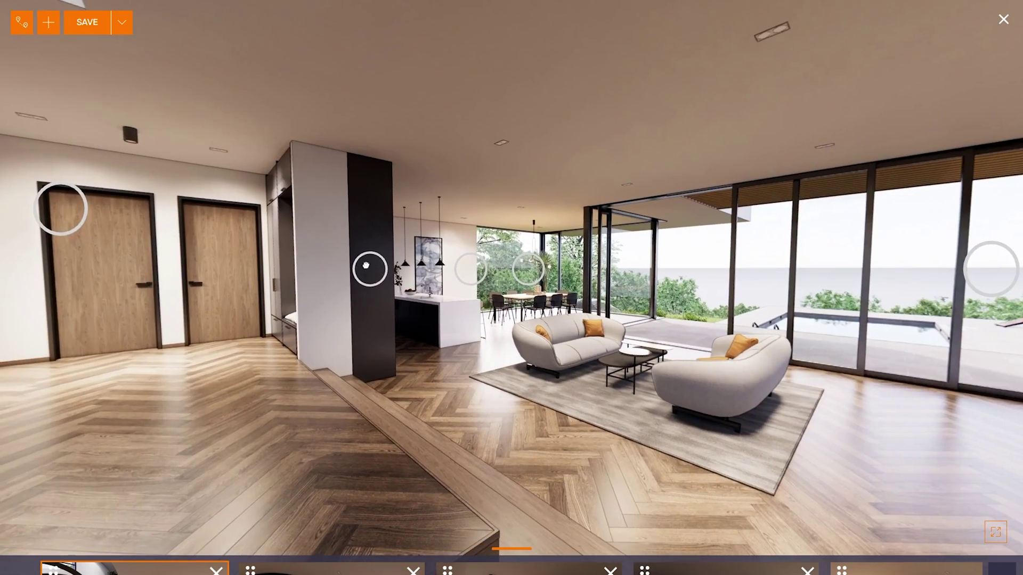
pyautogui.click(365, 265)
pyautogui.moveTo(799, 320); pyautogui.dragTo(644, 329)
pyautogui.click(266, 277)
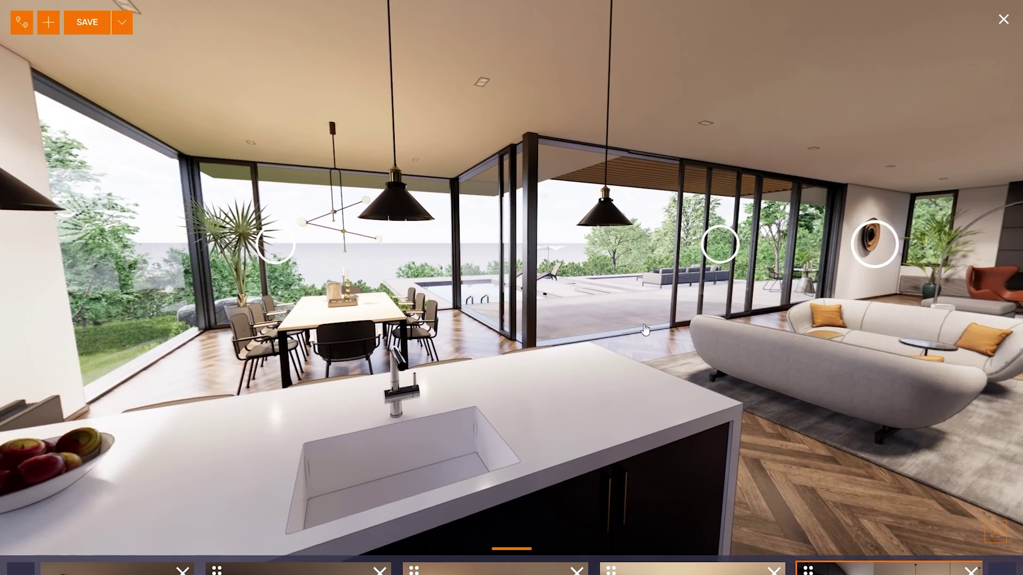
pyautogui.click(274, 245)
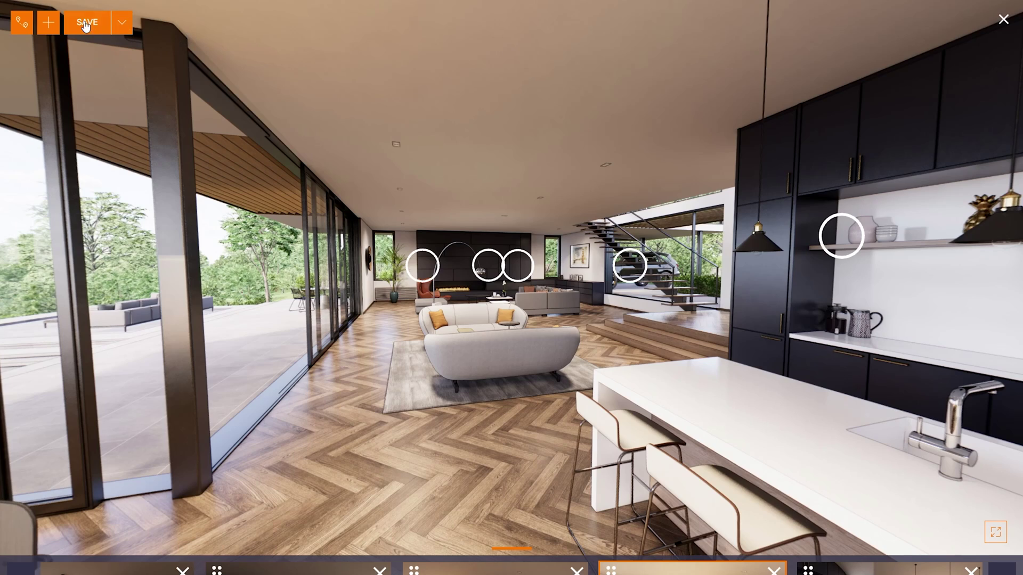
# Save the tour as "Panorama Gallery" in the SampleProject_Villa_3_2-Views folder and close the gallery editor.
pyautogui.click(122, 23)
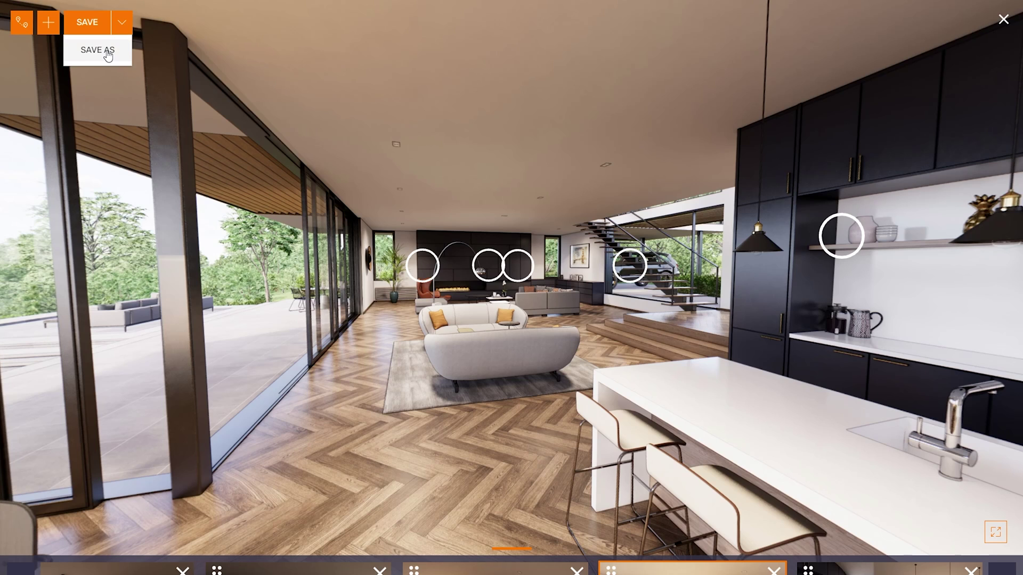
pyautogui.click(108, 51)
pyautogui.click(418, 228)
pyautogui.moveTo(418, 228); pyautogui.dragTo(332, 236)
pyautogui.press('BackSpace')
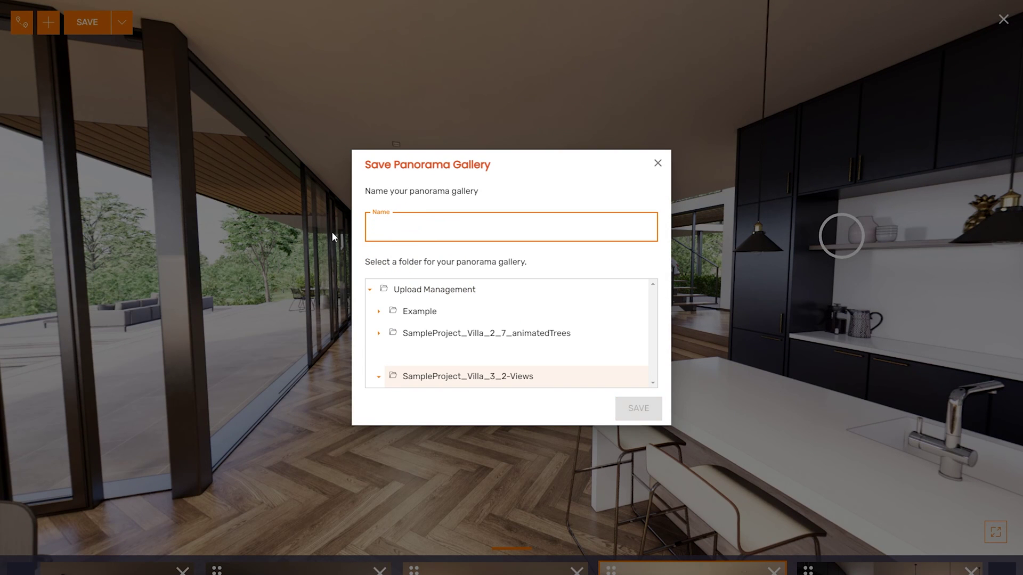
pyautogui.write('Panorama ')
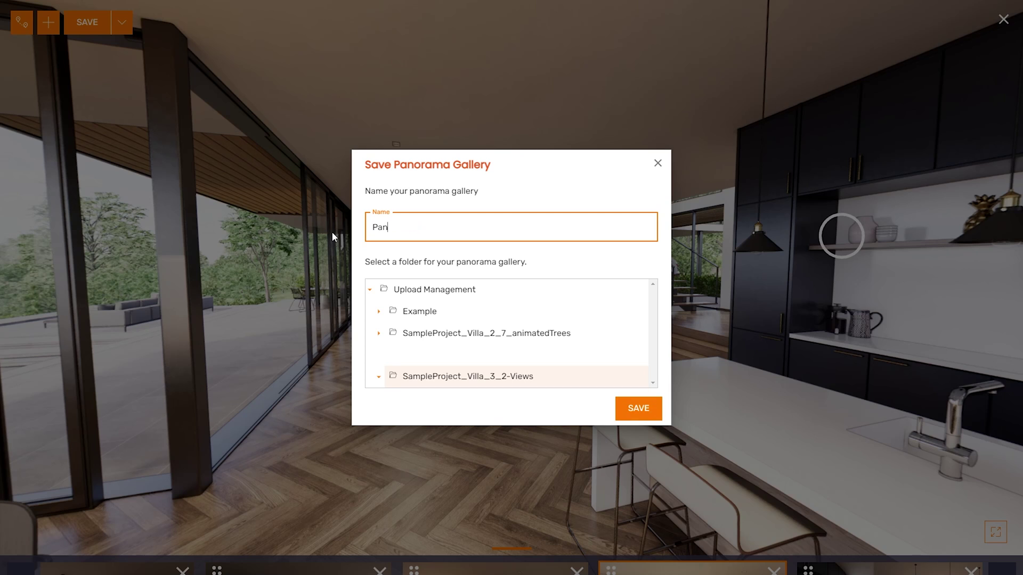
pyautogui.write('Gallery')
pyautogui.click(656, 408)
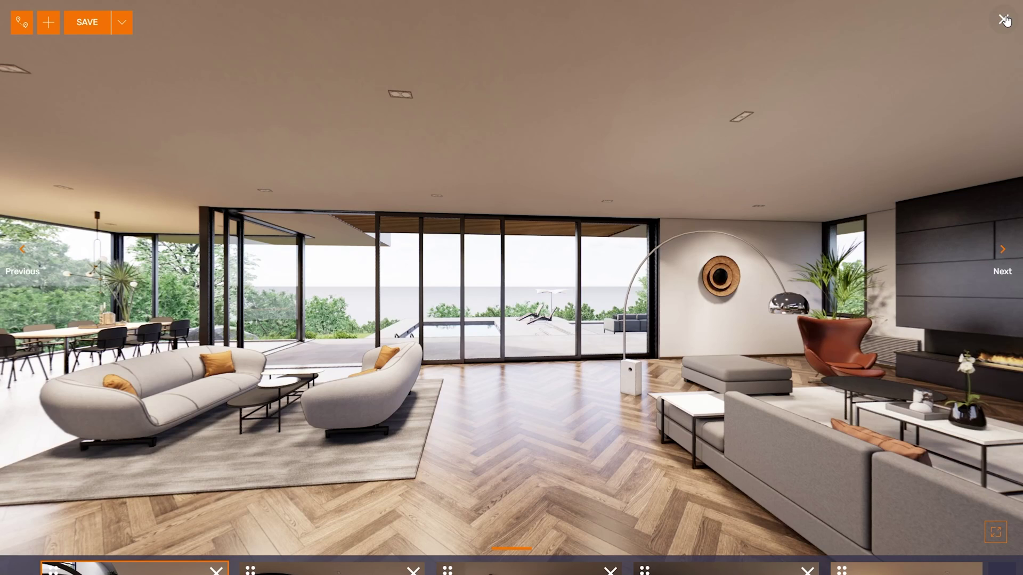
pyautogui.click(1004, 19)
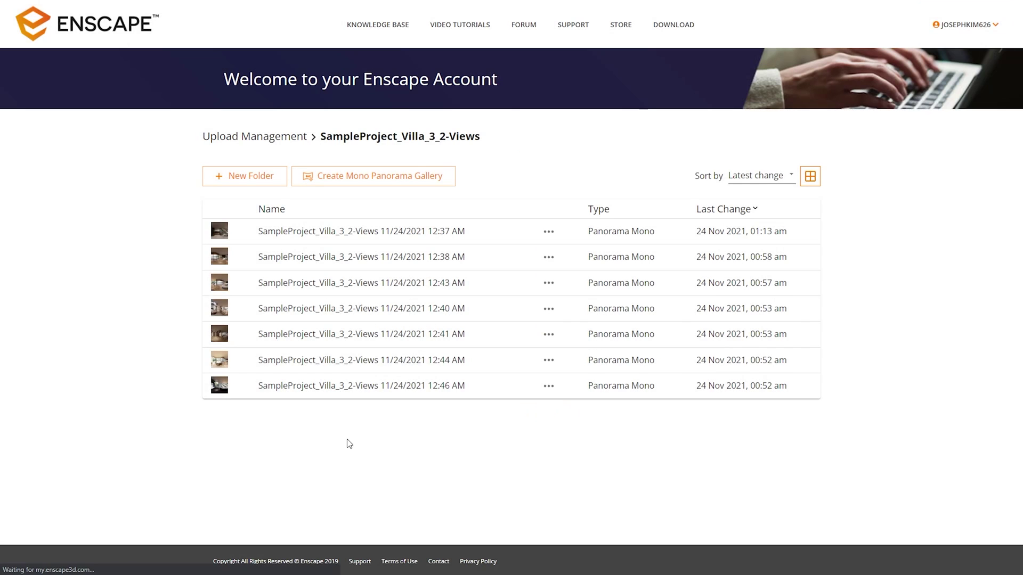
# Refresh the upload list, copy the share link of Panorama Gallery, and activate the recipient field for emailing the link.
pyautogui.press('F5')
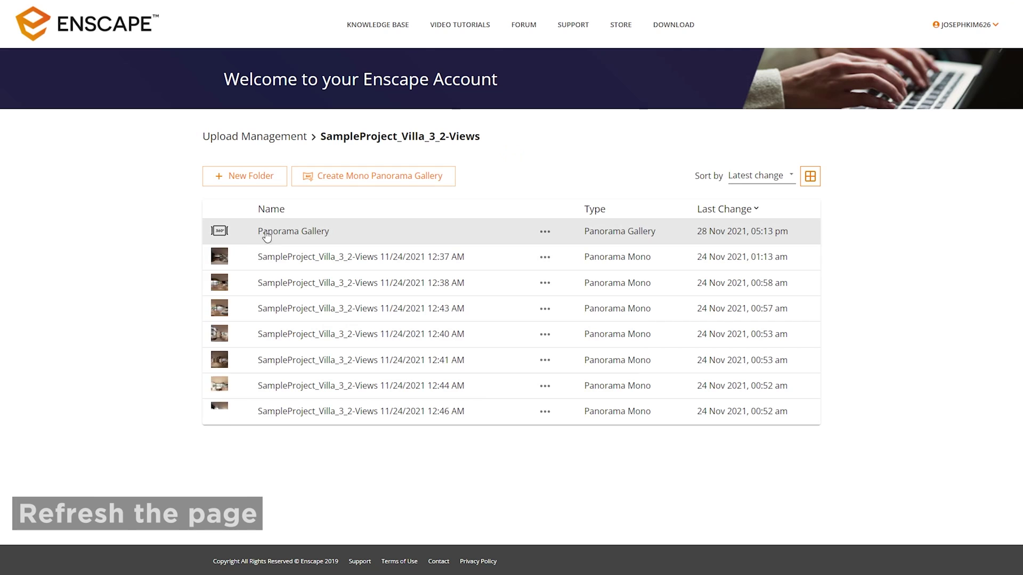
pyautogui.click(544, 233)
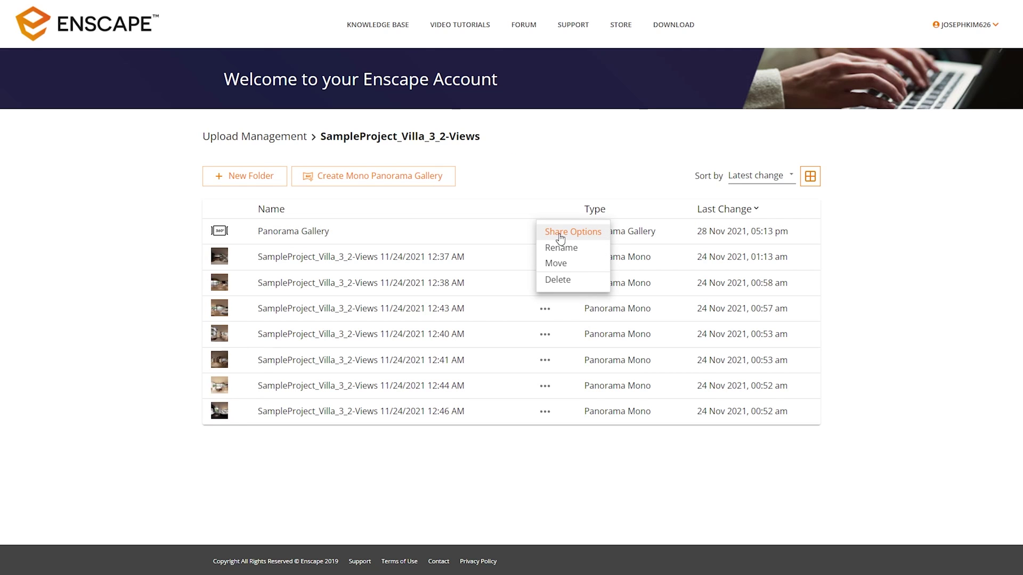
pyautogui.click(560, 235)
pyautogui.moveTo(381, 191); pyautogui.dragTo(285, 202)
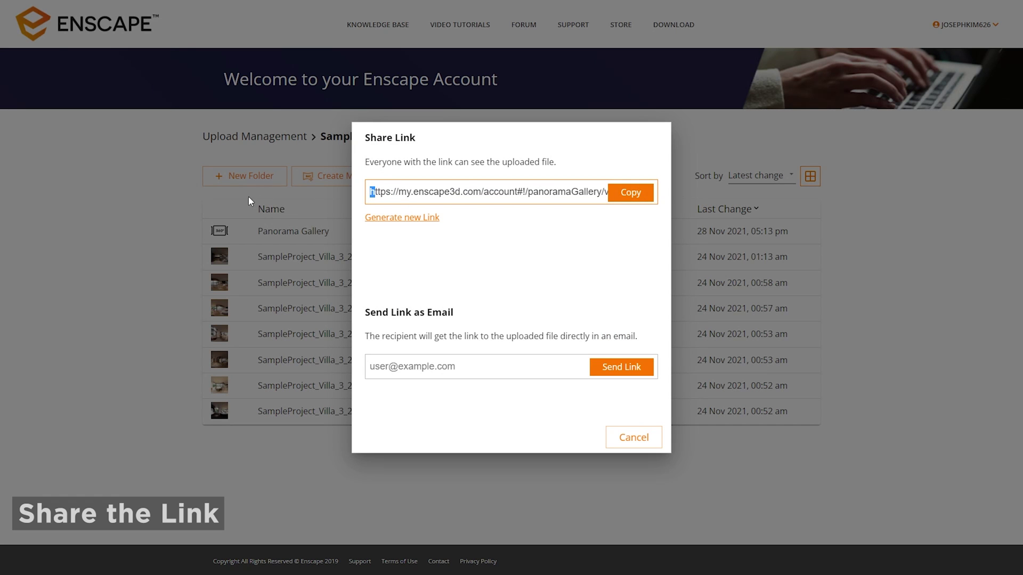
pyautogui.click(471, 195)
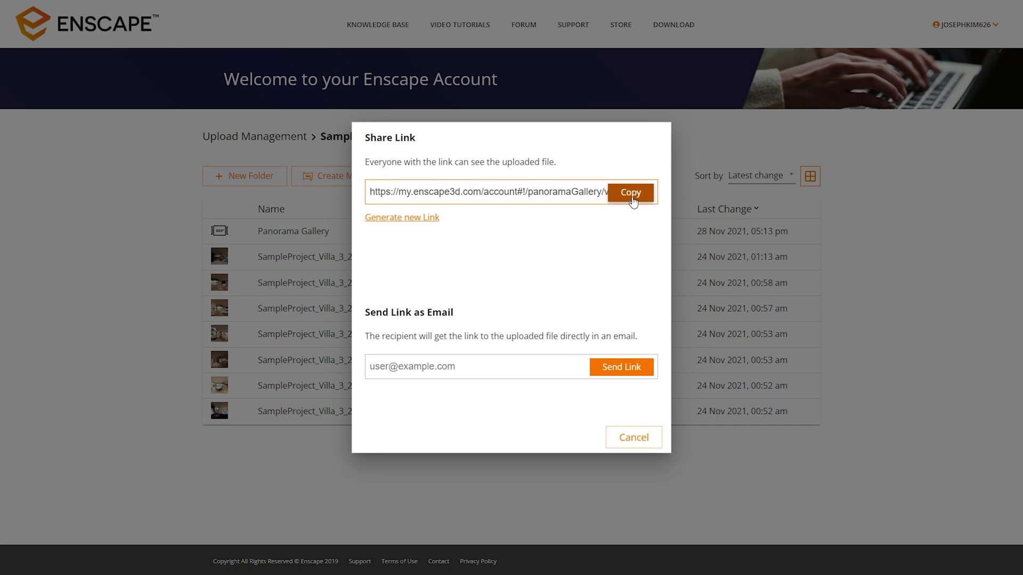
pyautogui.click(620, 197)
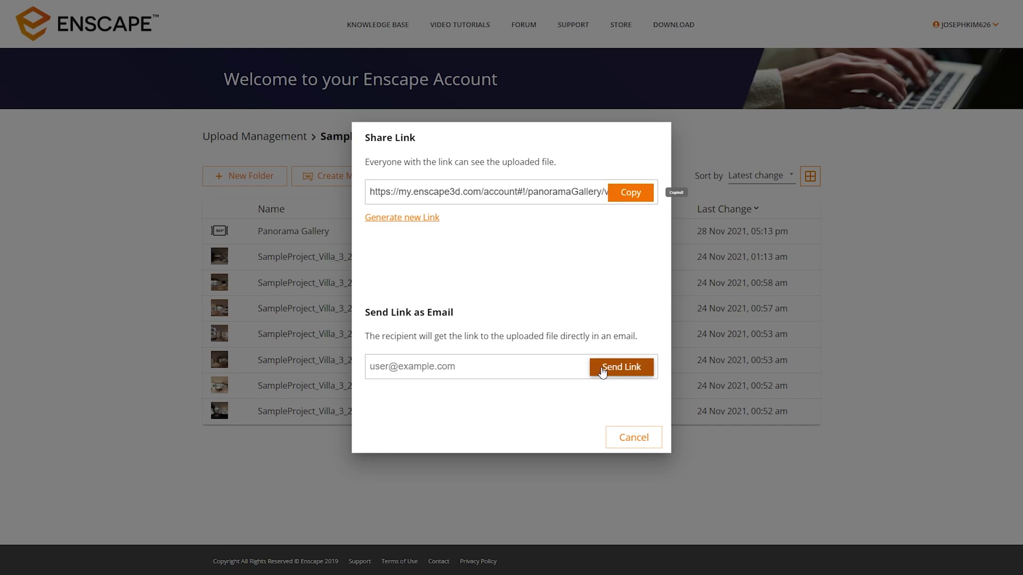
pyautogui.click(392, 374)
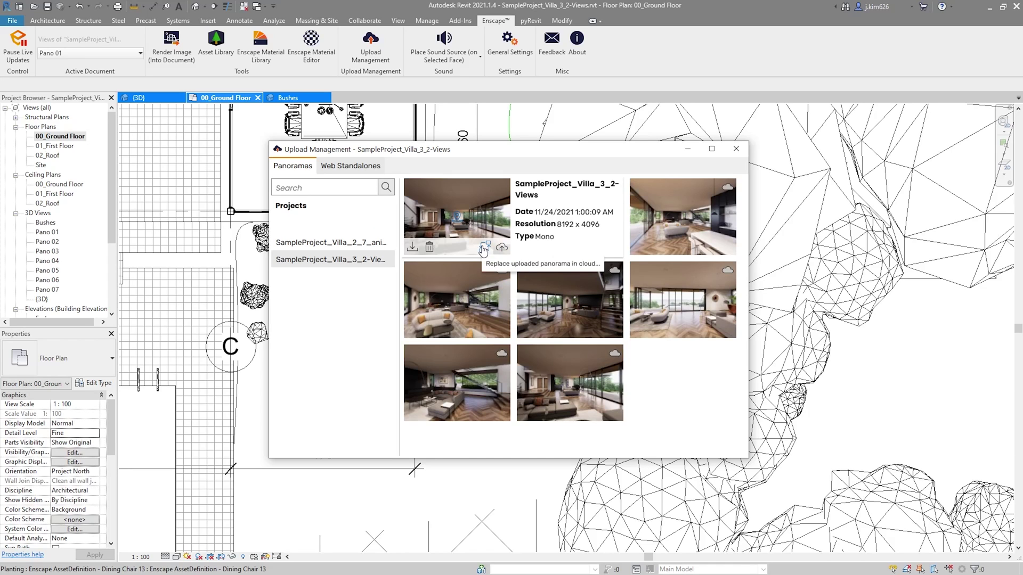
# Start the cloud replacement for the 1:00 AM local panorama and browse the uploaded SampleProject_Villa_3_2-Views panoramas for its counterpart.
pyautogui.click(483, 247)
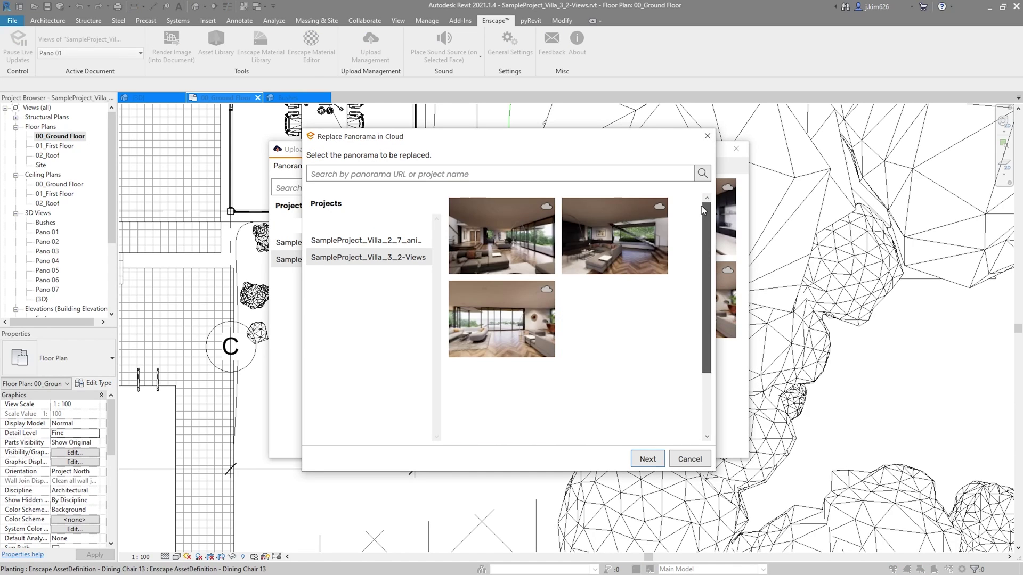
pyautogui.moveTo(708, 225)
pyautogui.mouseDown()
pyautogui.moveTo(711, 339)
pyautogui.moveTo(703, 235)
pyautogui.mouseUp()
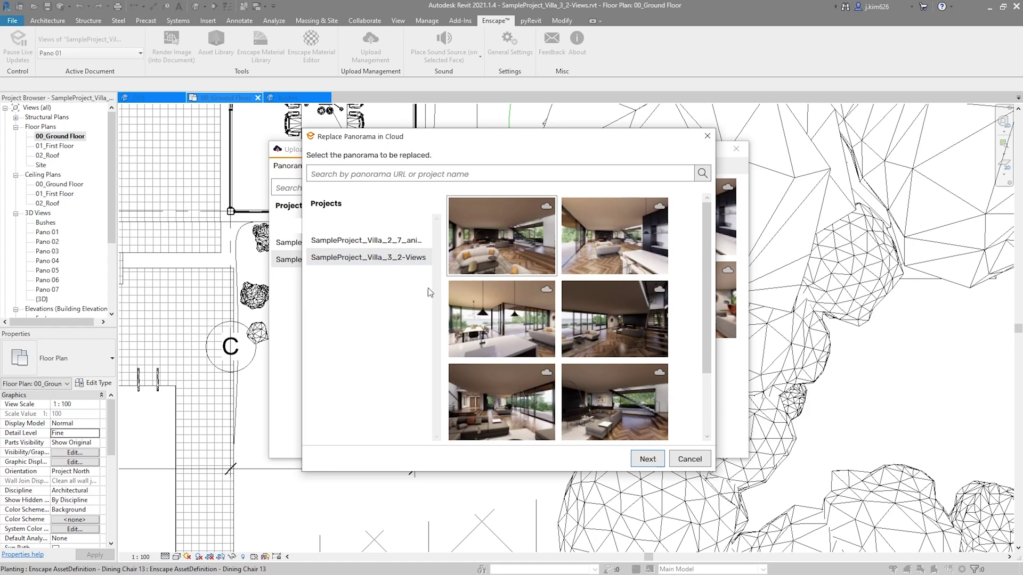
pyautogui.moveTo(610, 313)
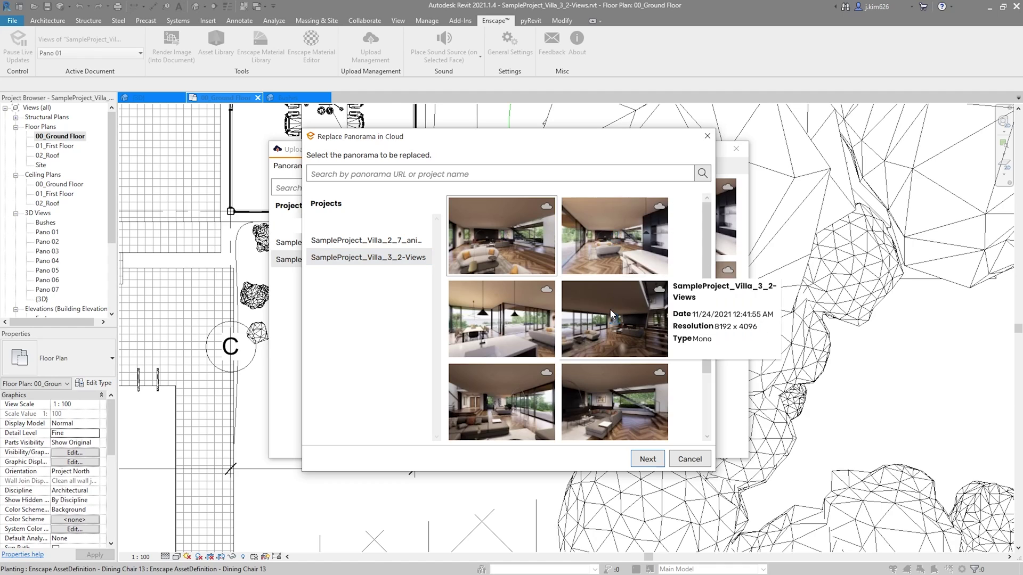
pyautogui.moveTo(516, 243)
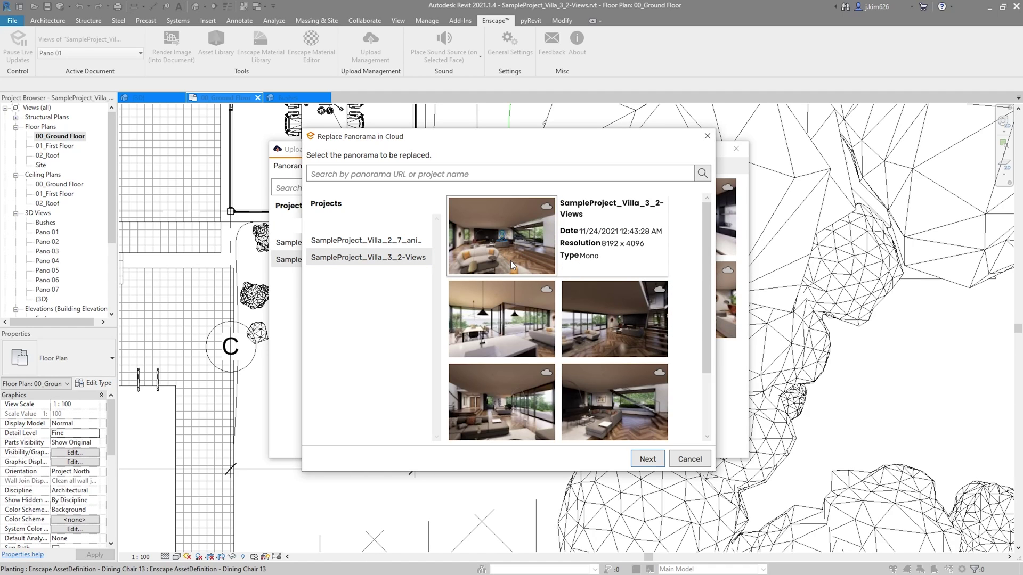
pyautogui.click(648, 460)
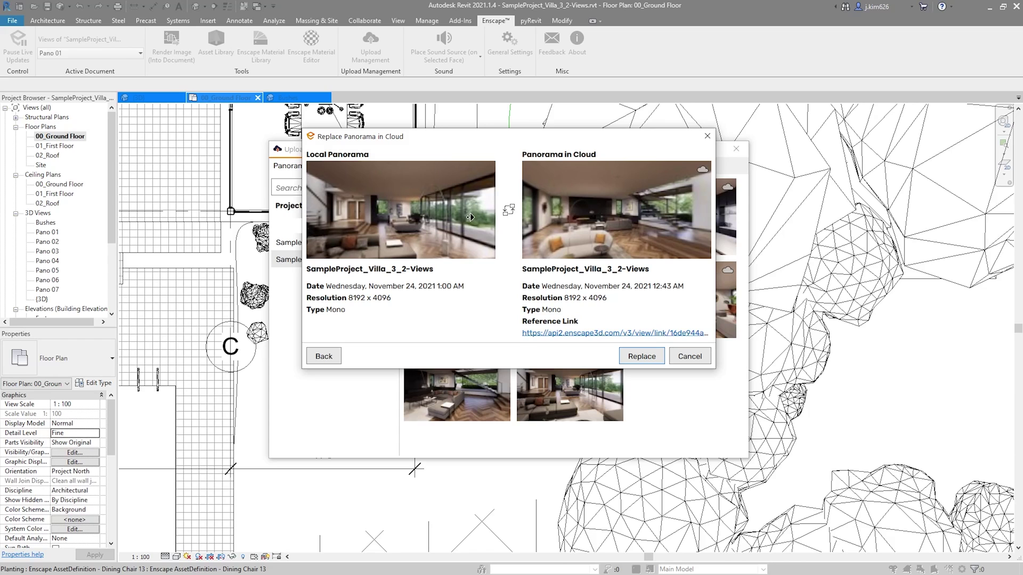
pyautogui.moveTo(550, 209); pyautogui.dragTo(540, 210)
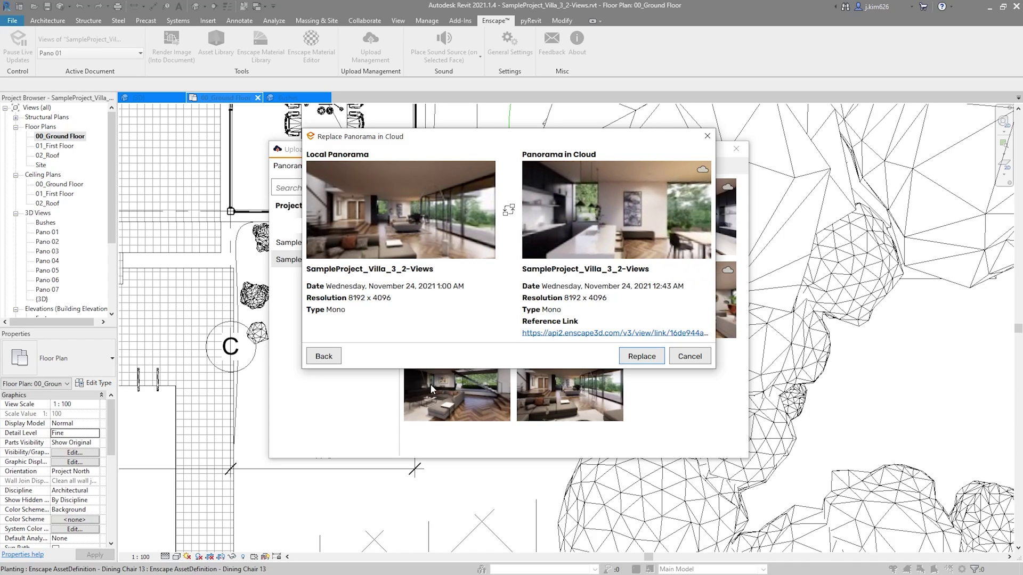
pyautogui.click(323, 356)
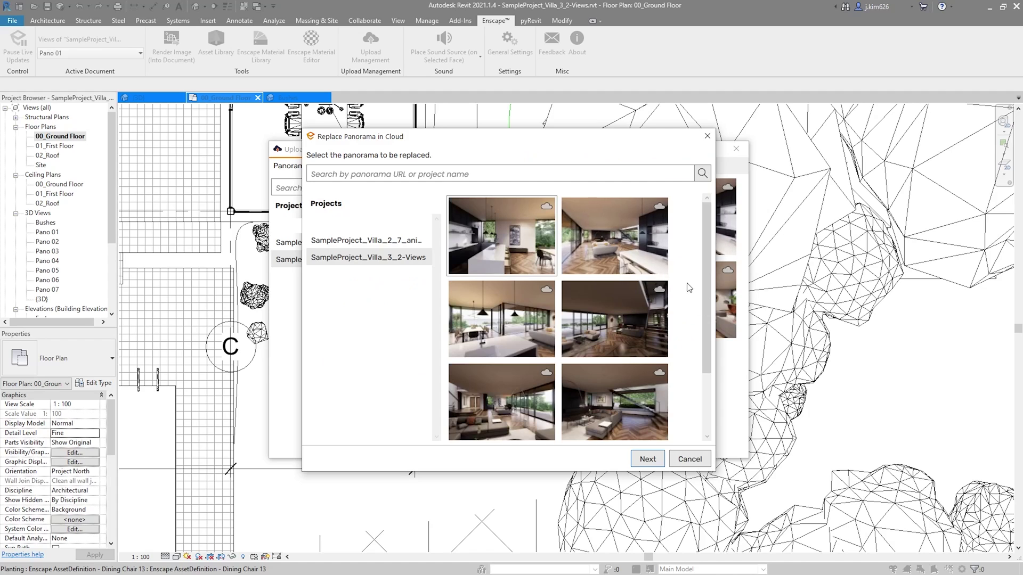
# Choose the 12:37 AM cloud panorama, compare it with the local panorama, replace it in the cloud, and close the replacement dialog.
pyautogui.scroll(-2, 693, 320)
pyautogui.click(517, 336)
pyautogui.click(647, 459)
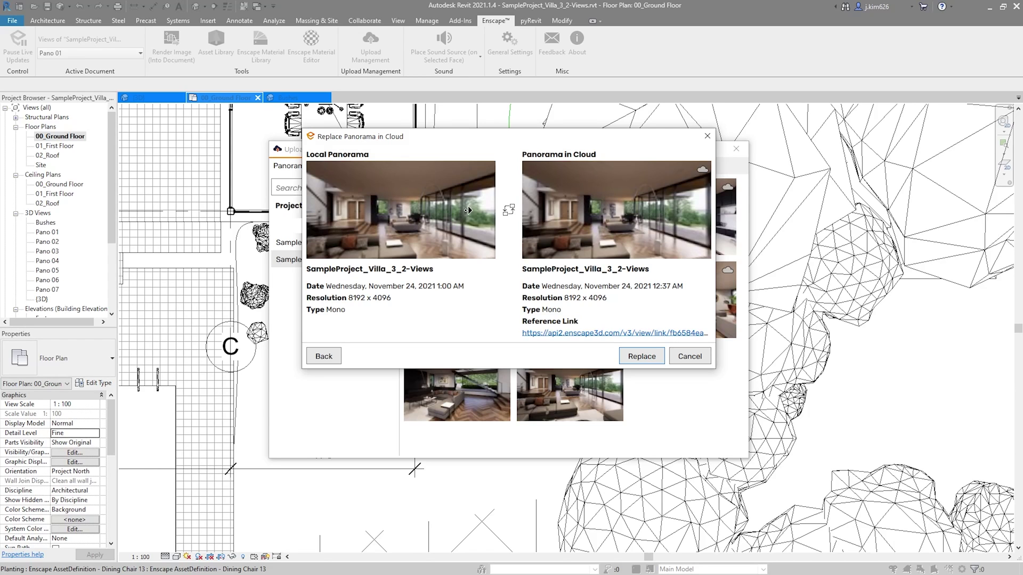
pyautogui.moveTo(468, 211); pyautogui.dragTo(492, 224)
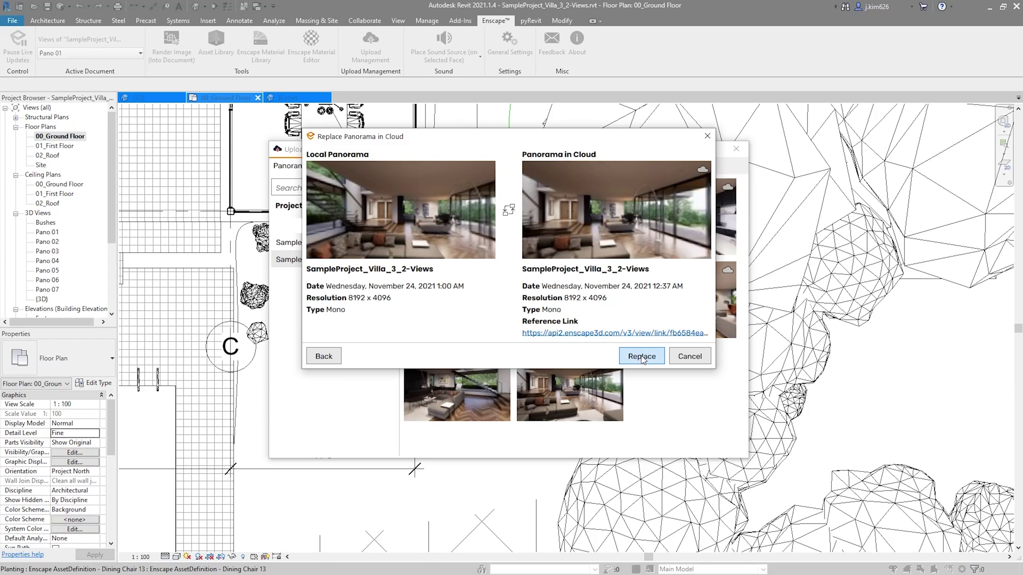
pyautogui.click(641, 356)
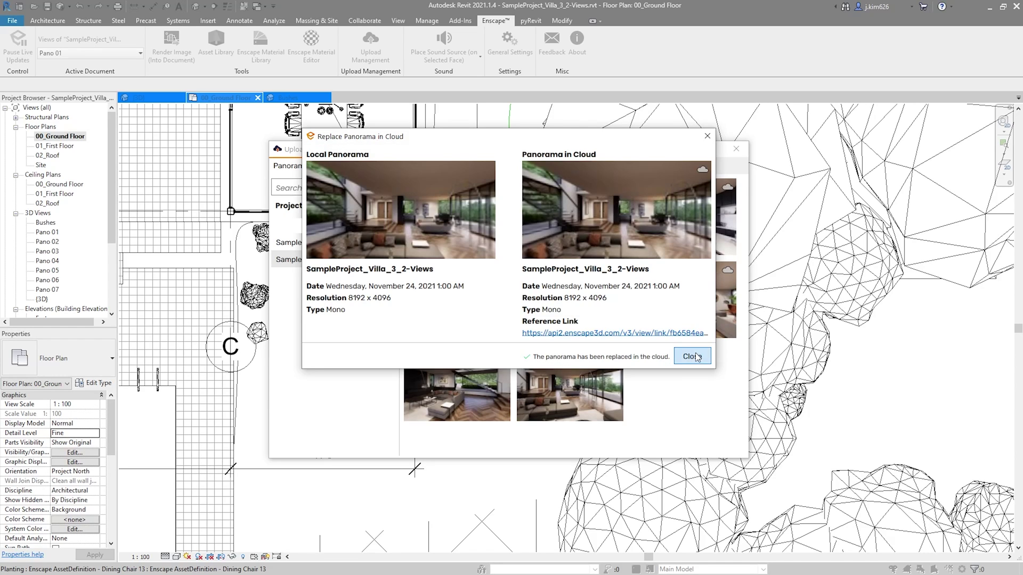
pyautogui.click(692, 356)
pyautogui.moveTo(607, 377)
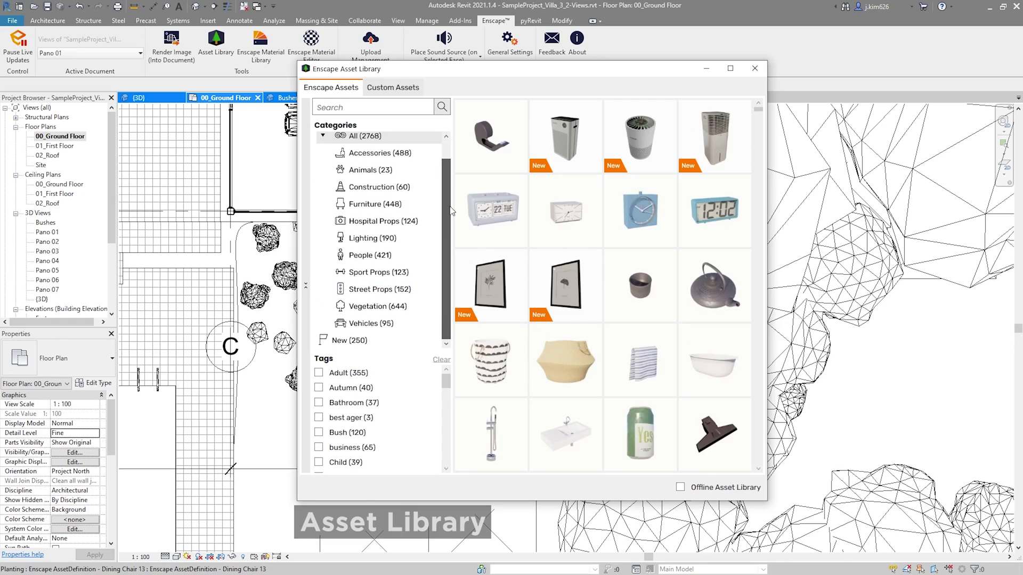
# Examine the New category of the Enscape Asset Library, from accessories and furniture through people and vegetation to vehicles.
pyautogui.click(349, 341)
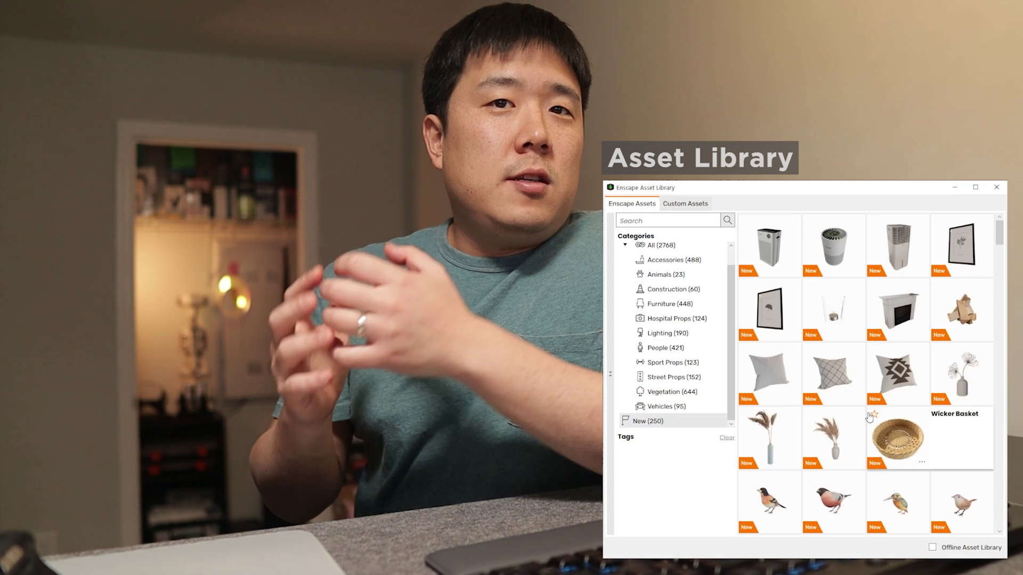
pyautogui.scroll(-10, 869, 417)
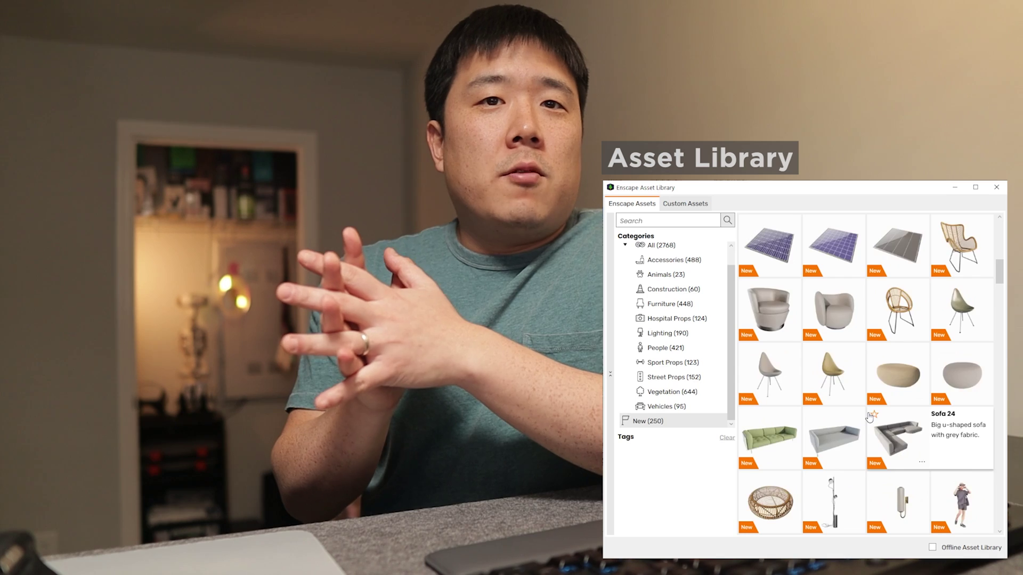
pyautogui.scroll(-10, 869, 417)
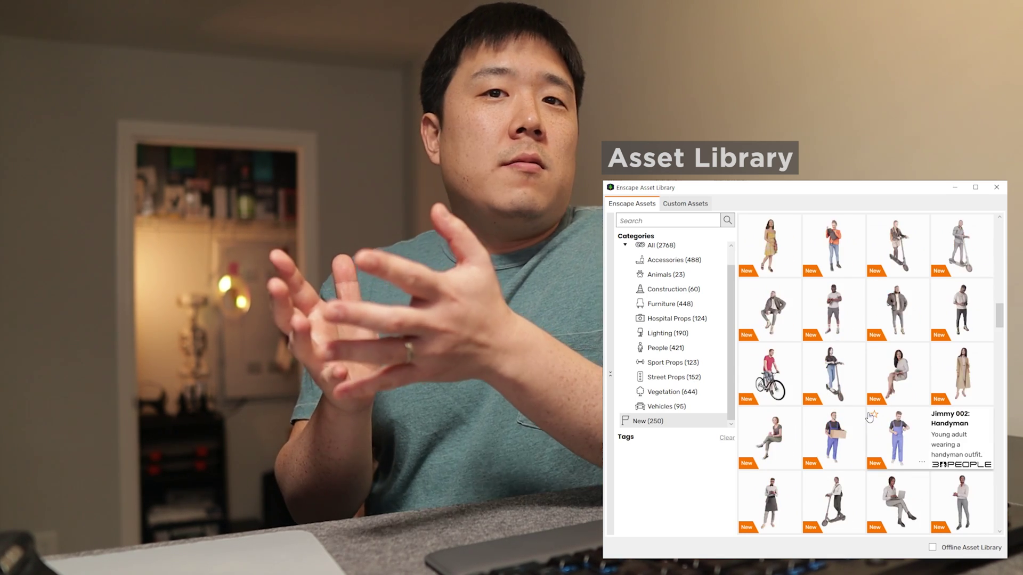
pyautogui.scroll(-5, 869, 417)
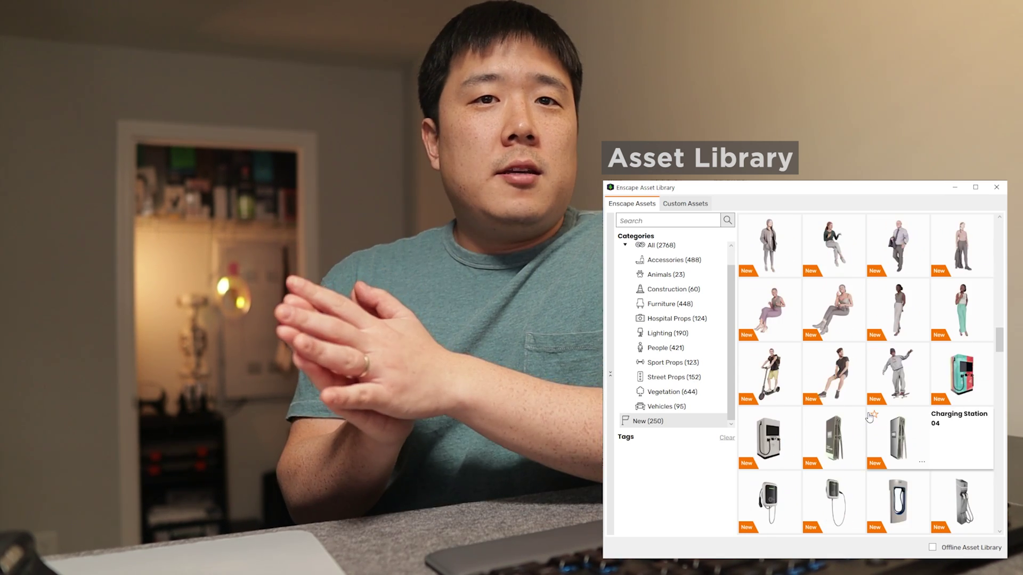
pyautogui.scroll(-5, 869, 417)
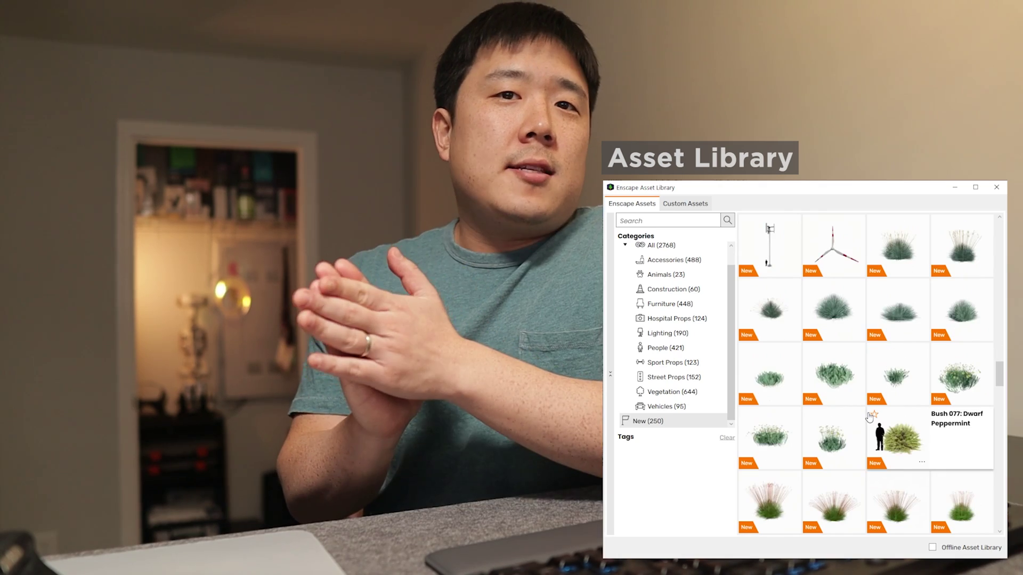
pyautogui.scroll(-5, 869, 417)
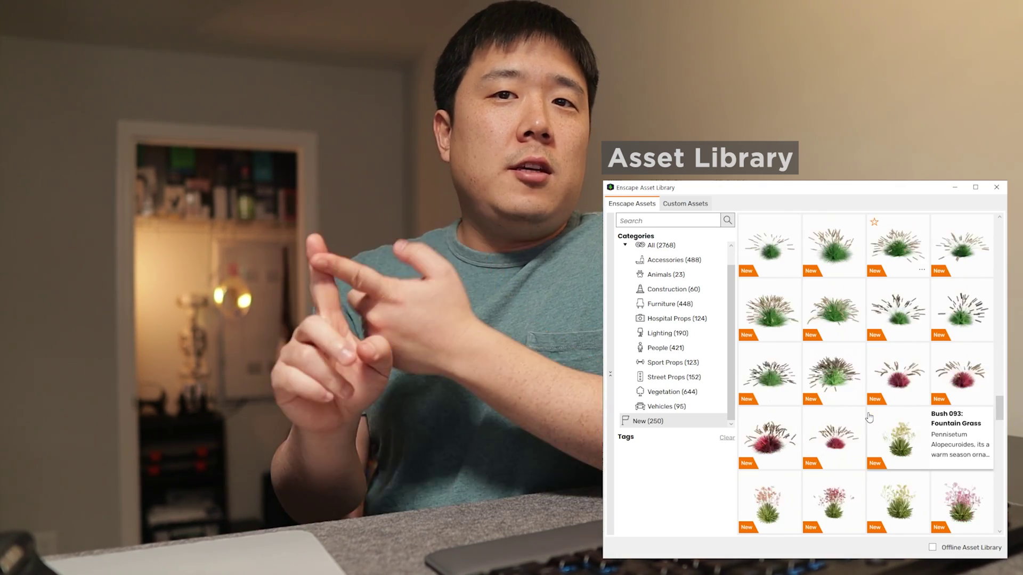
pyautogui.scroll(-5, 869, 417)
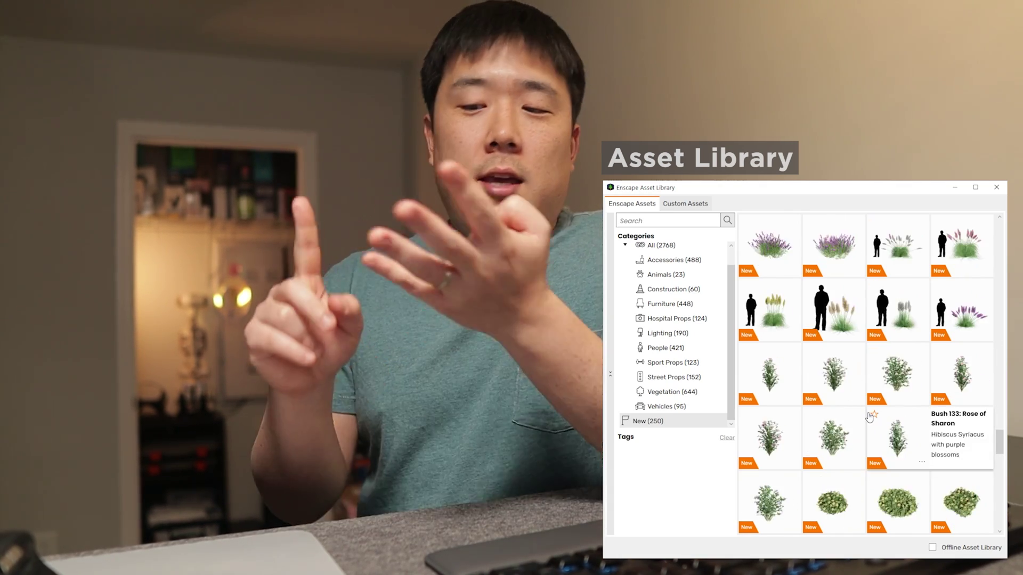
pyautogui.scroll(-5, 869, 417)
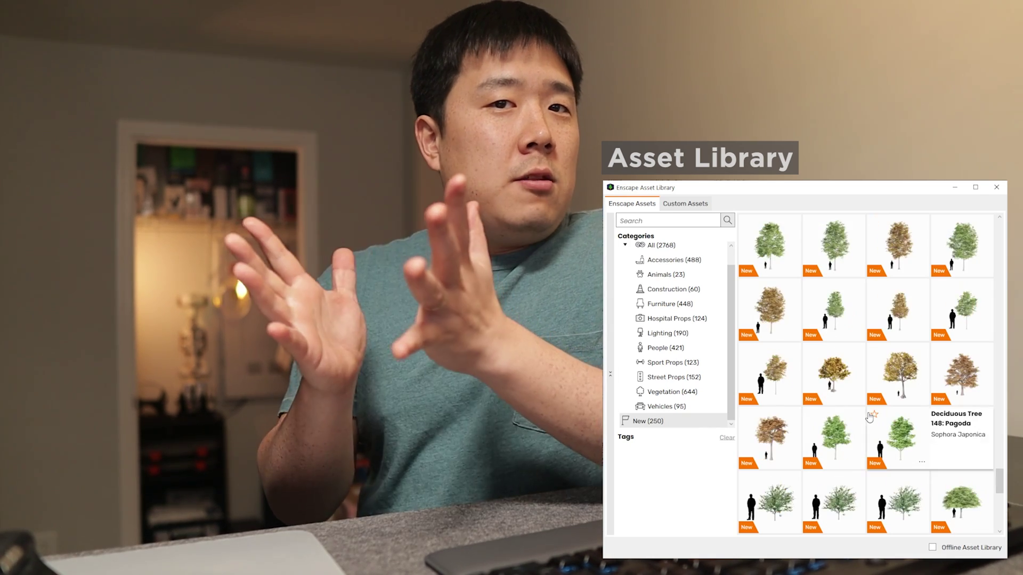
pyautogui.scroll(-3, 870, 417)
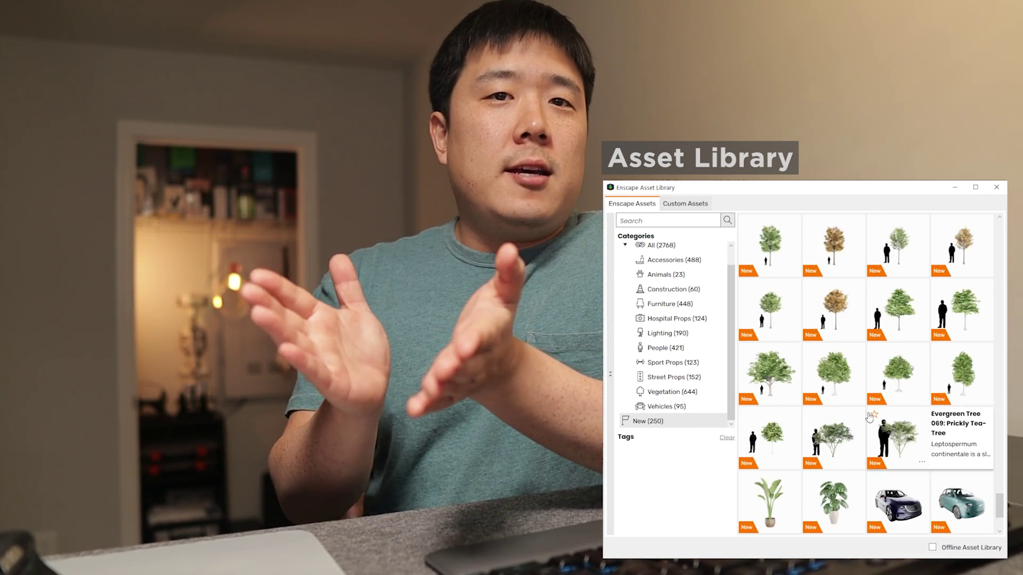
pyautogui.scroll(-2, 869, 417)
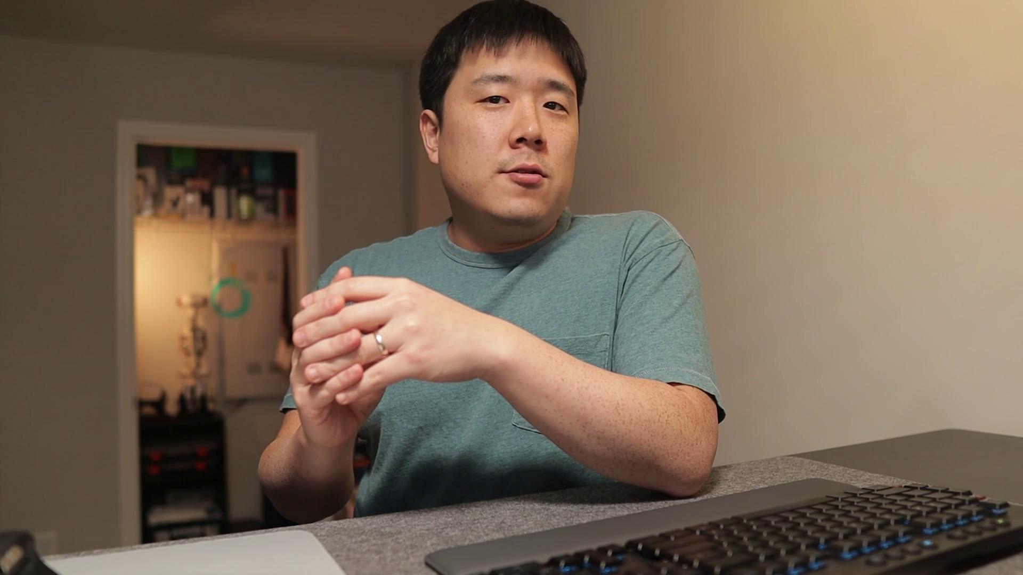
# Examine the New category of the Enscape Material Library, including the solar module, marble, tile, wallpaper and wood materials.
pyautogui.scroll(-3, 920, 368)
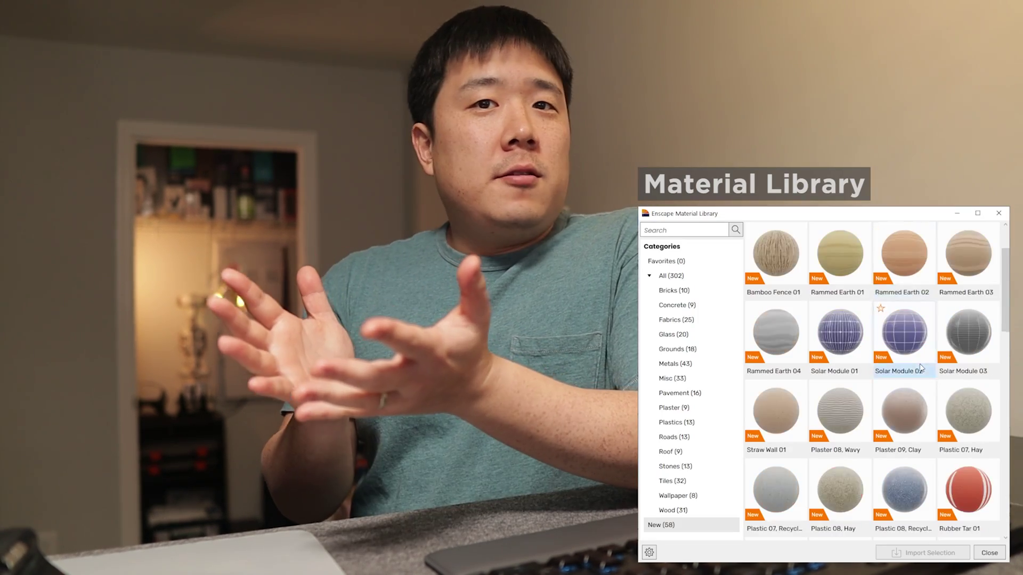
pyautogui.scroll(-10, 920, 367)
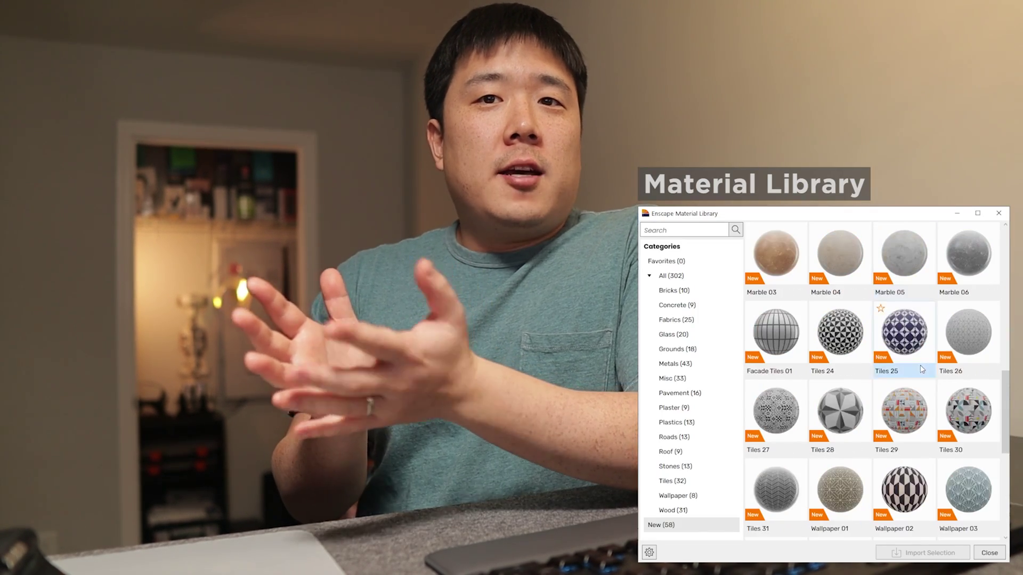
pyautogui.scroll(-2, 922, 369)
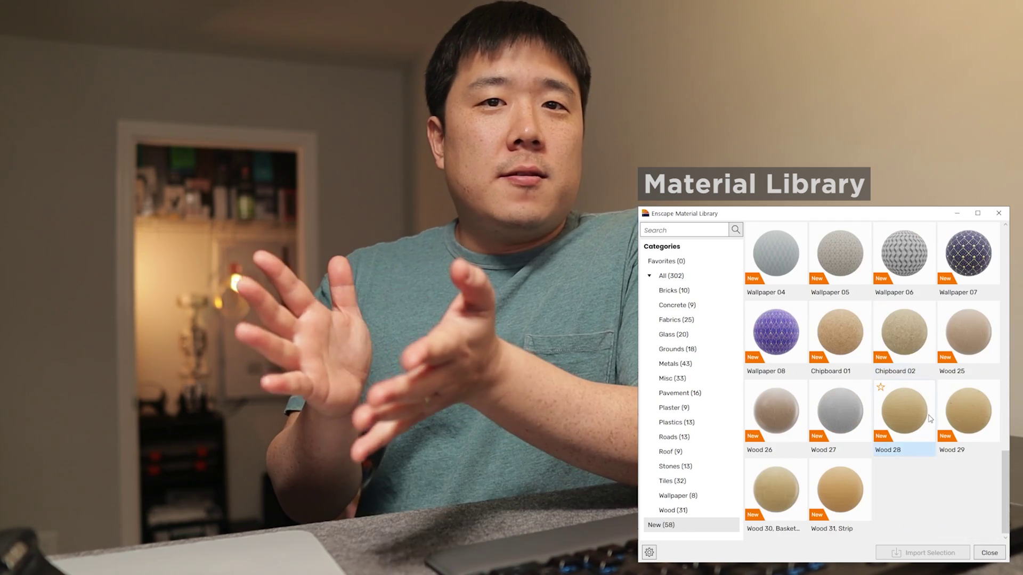
pyautogui.scroll(12, 930, 418)
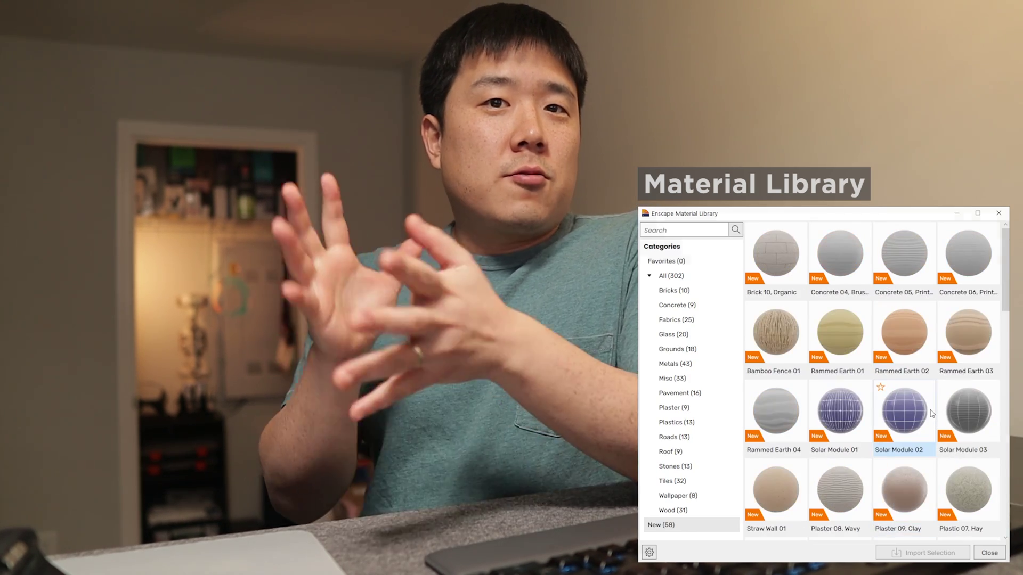